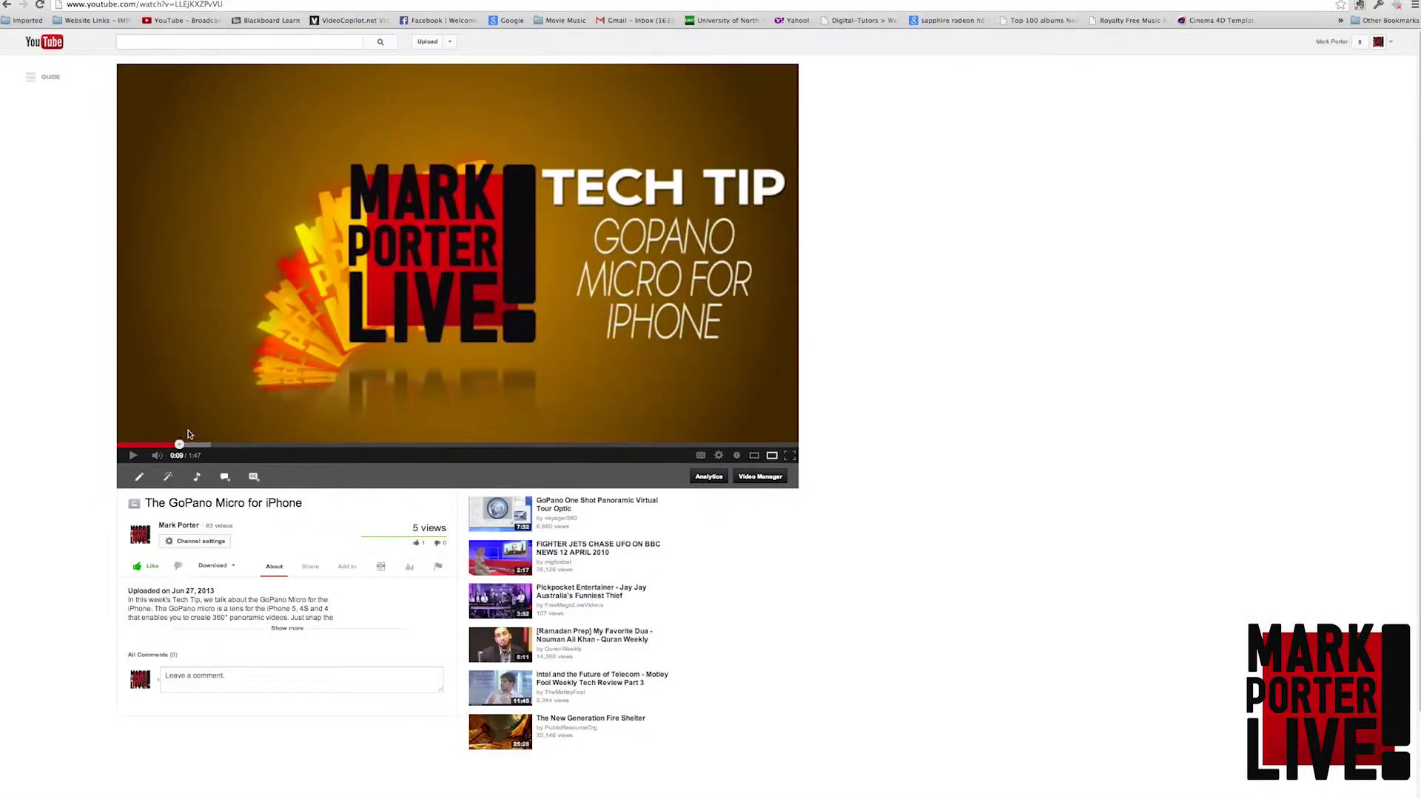
# - Jump the GoPano Micro video to 0:17 and expand its full description
pyautogui.click(194, 445)
pyautogui.click(228, 444)
pyautogui.click(298, 630)
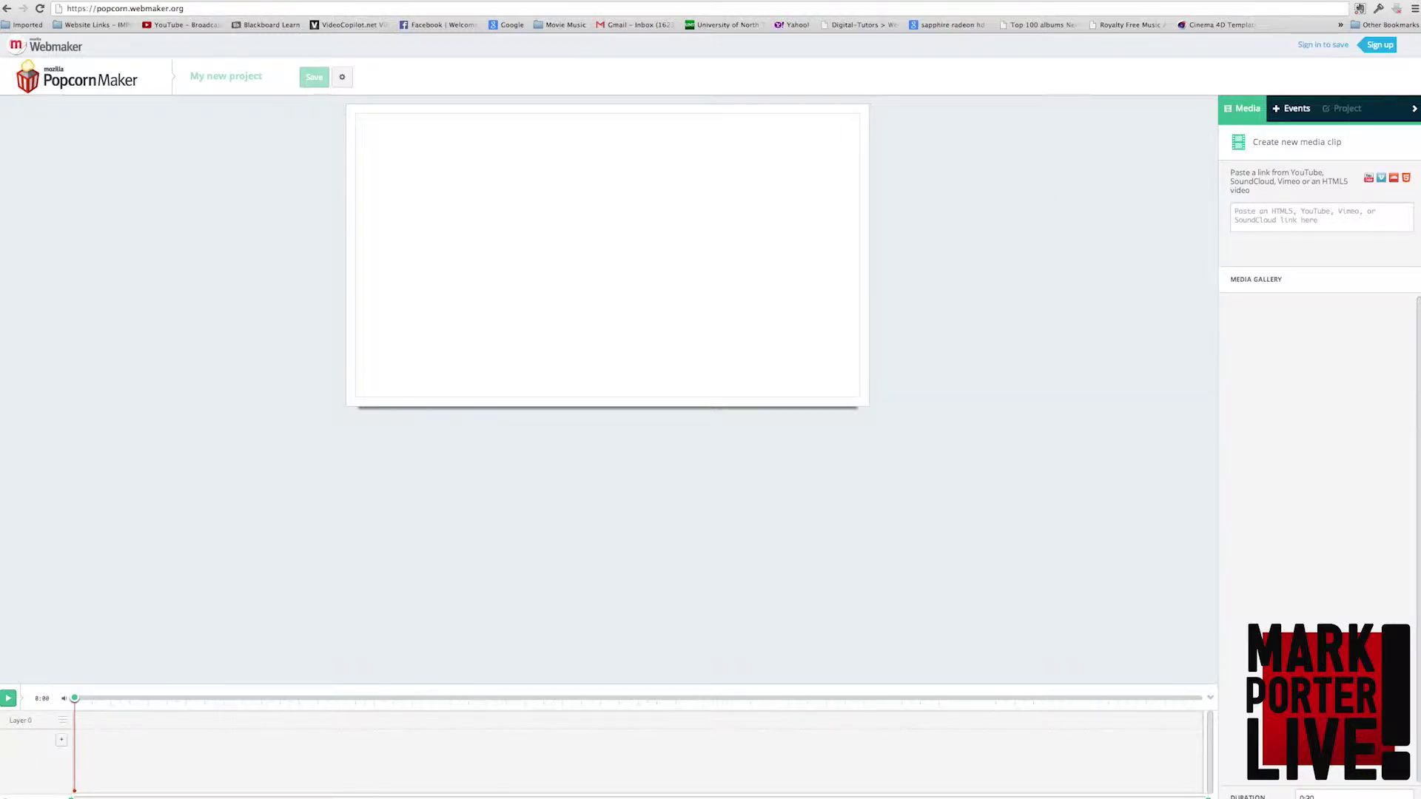
pyautogui.click(307, 1)
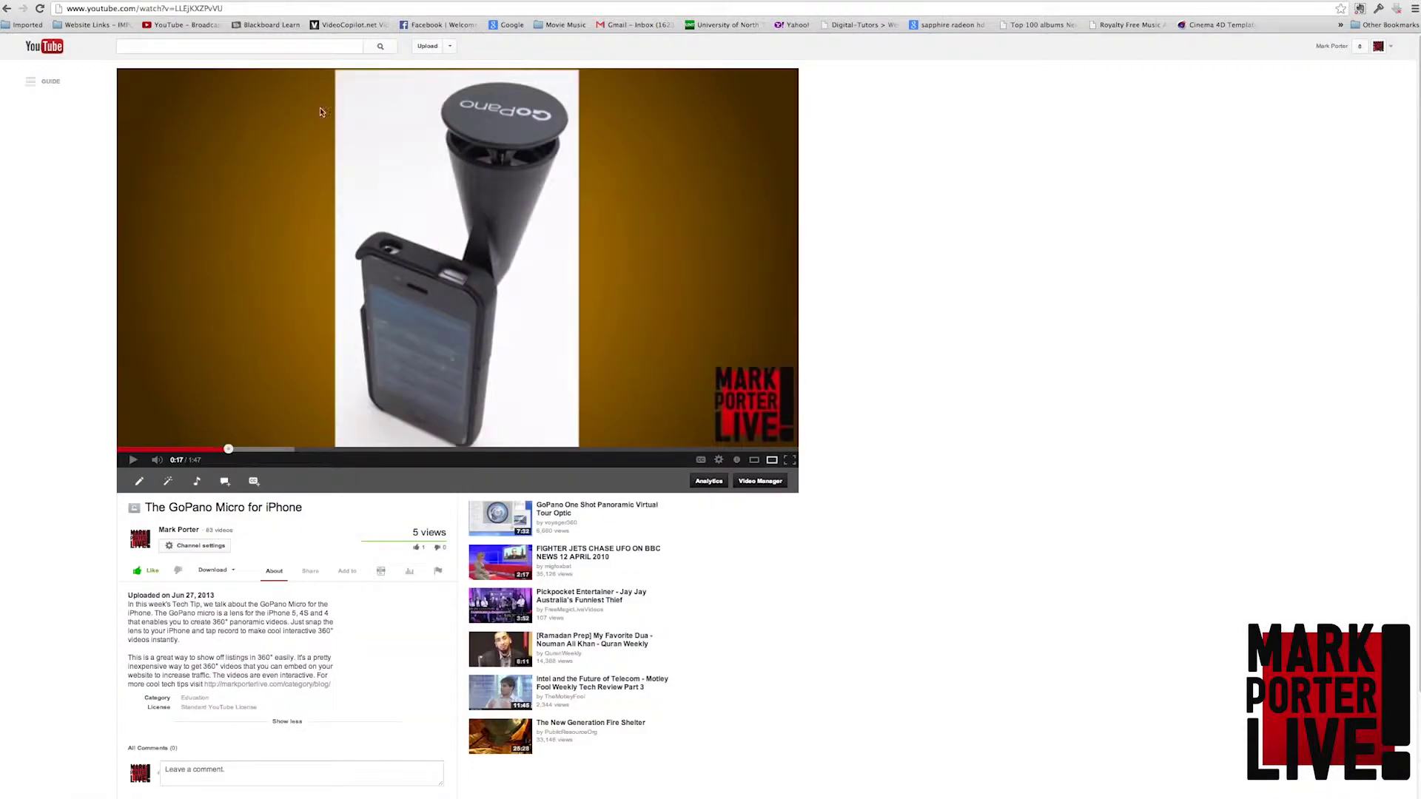
# - Copy the GoPano video's youtu.be share link and go back to the Popcorn Maker project
pyautogui.click(316, 576)
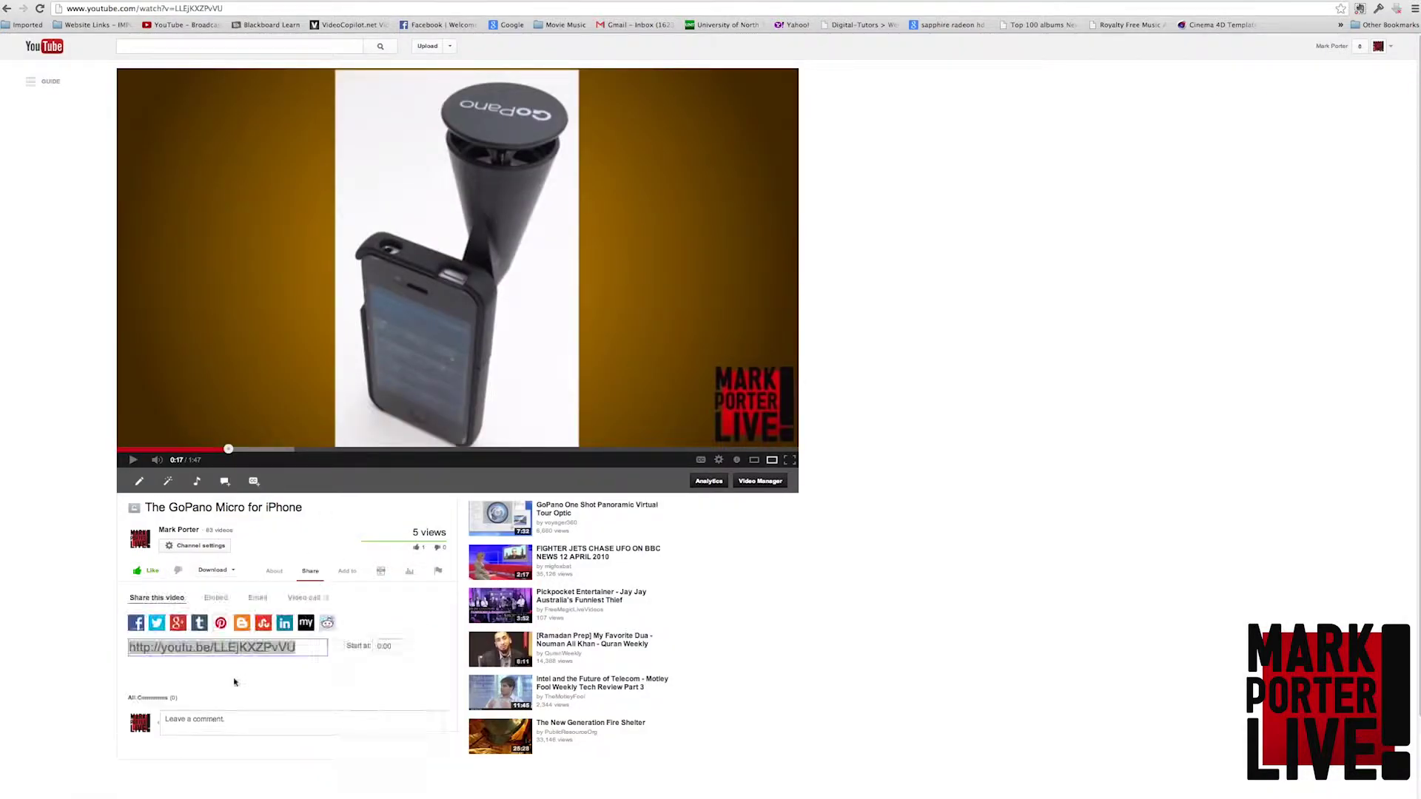
pyautogui.rightClick(263, 648)
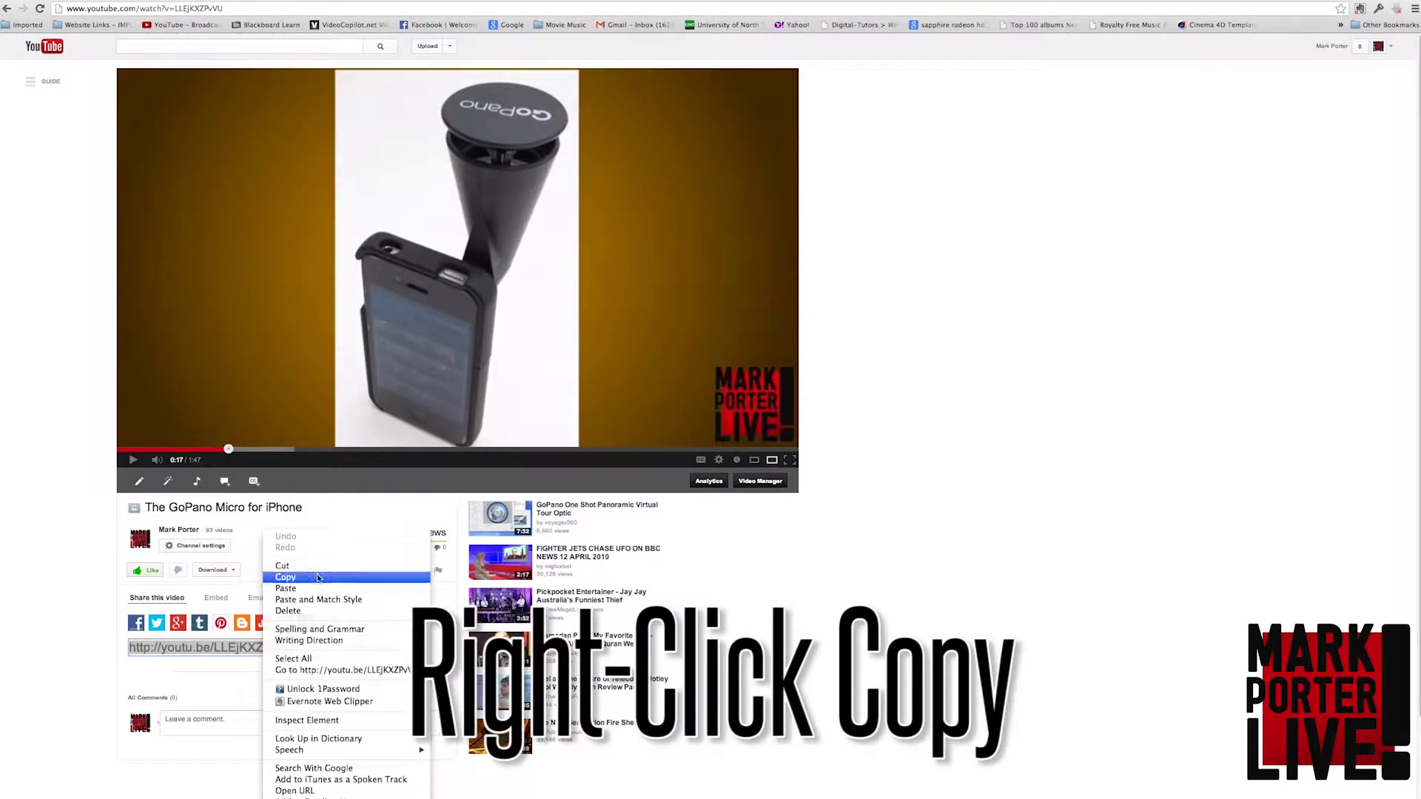
pyautogui.click(317, 577)
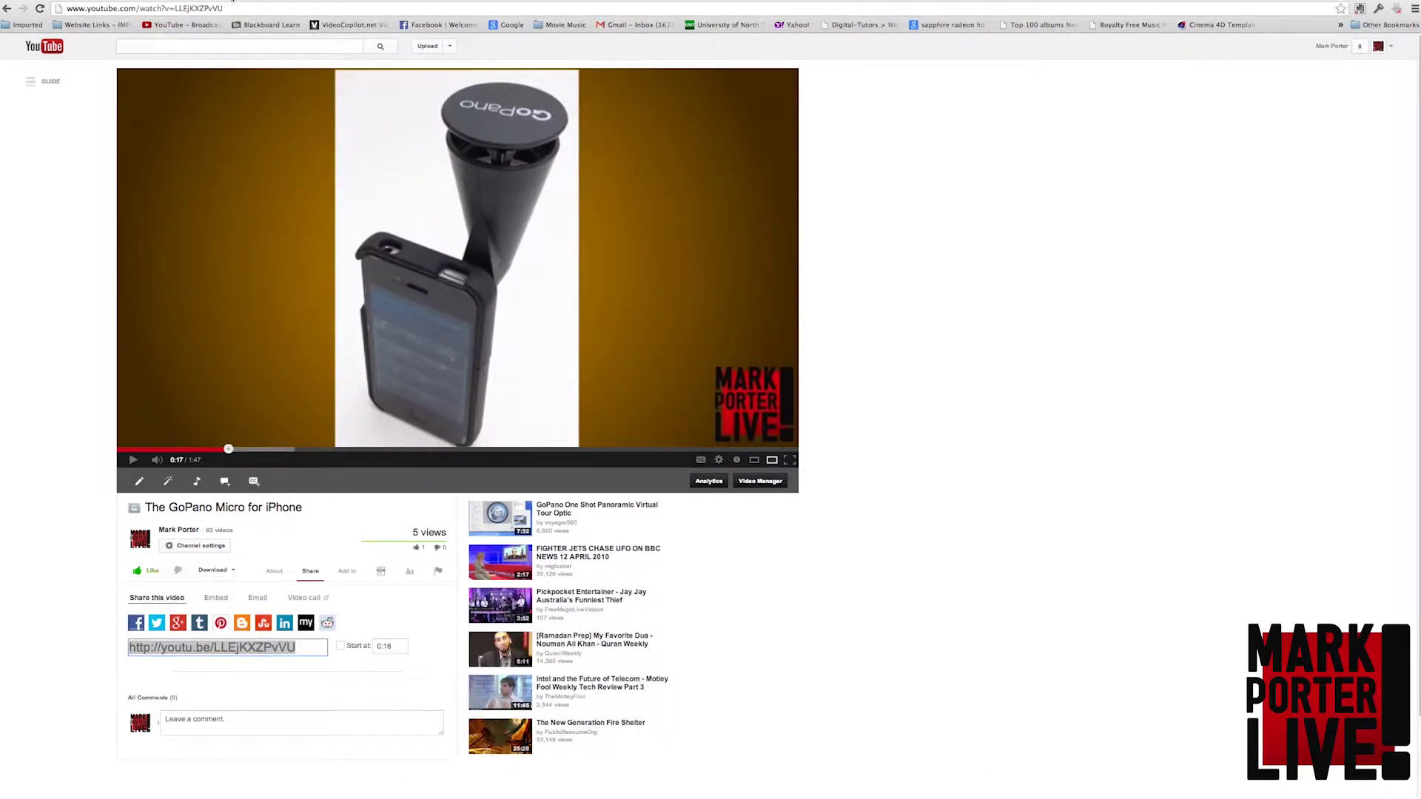
pyautogui.click(231, 1)
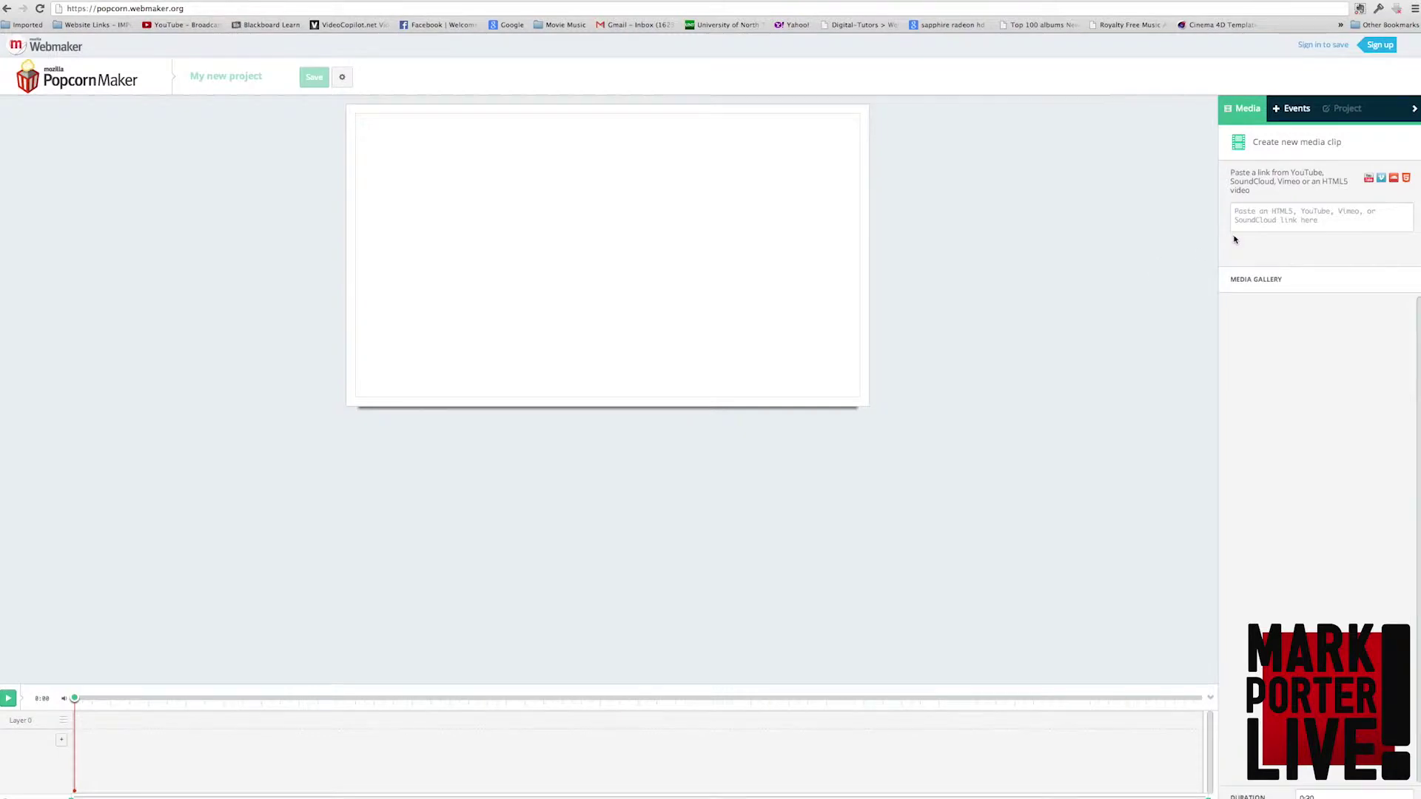
# - Paste the youtu.be link as media, create a clip, and add the 1:47 GoPano clip to the timeline
pyautogui.rightClick(1126, 225)
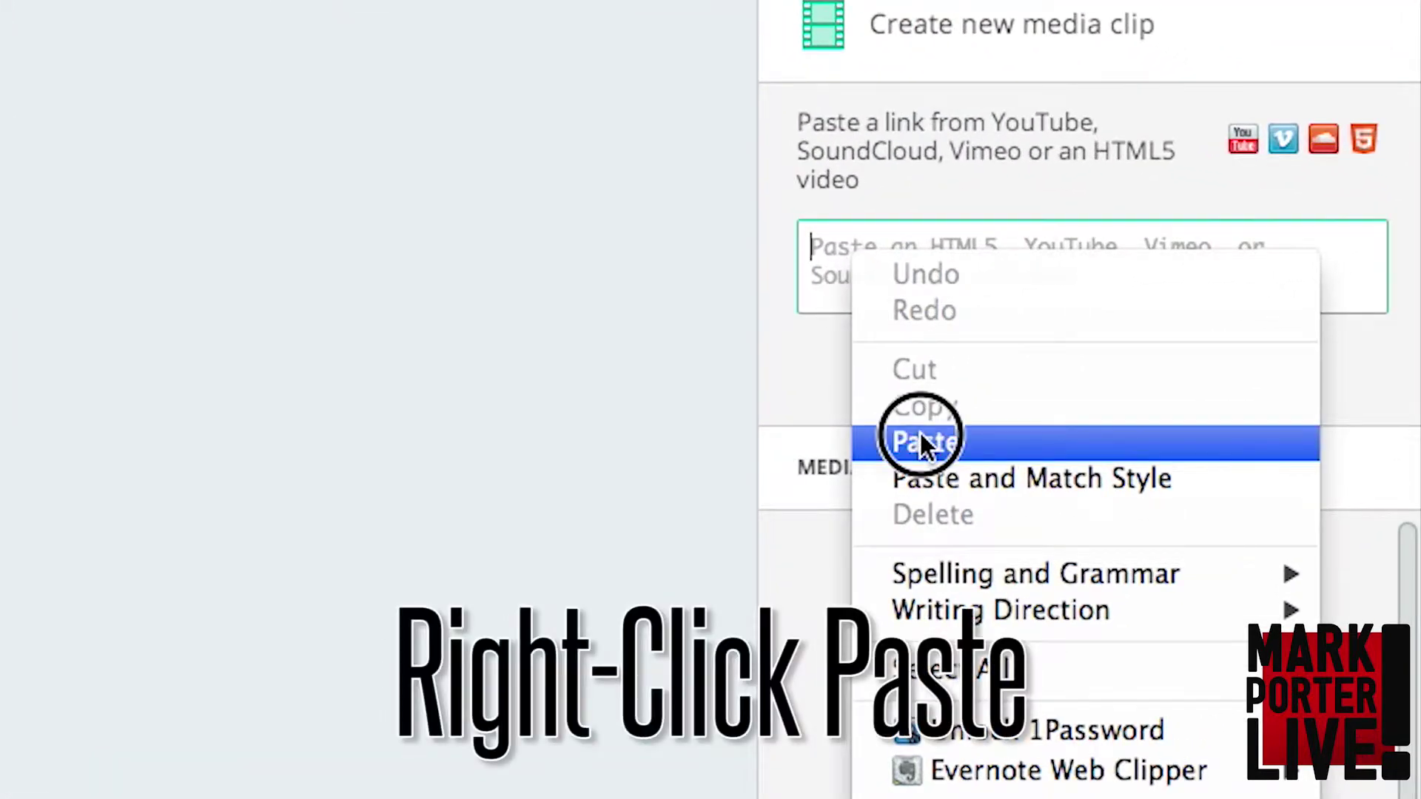
pyautogui.click(921, 439)
pyautogui.click(883, 373)
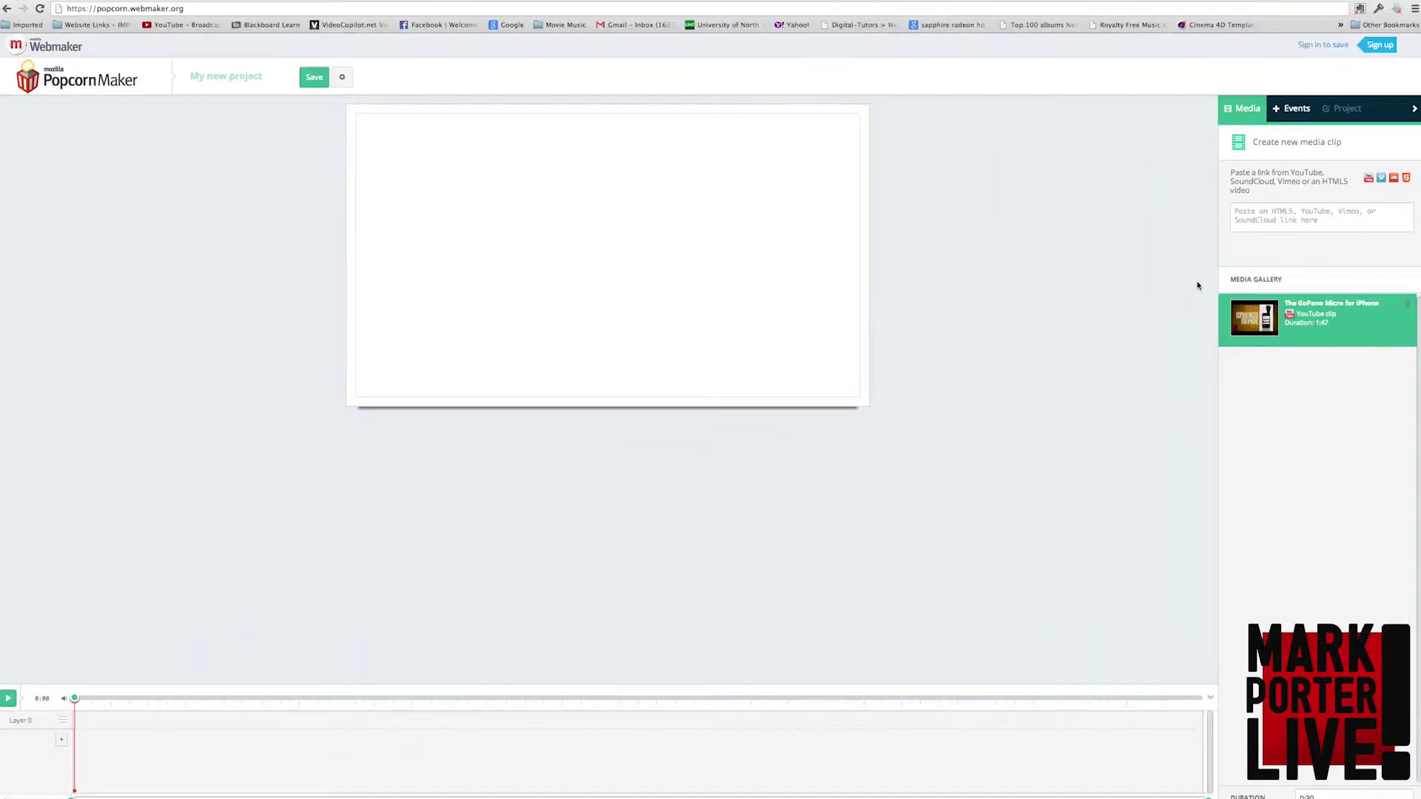
pyautogui.click(1255, 320)
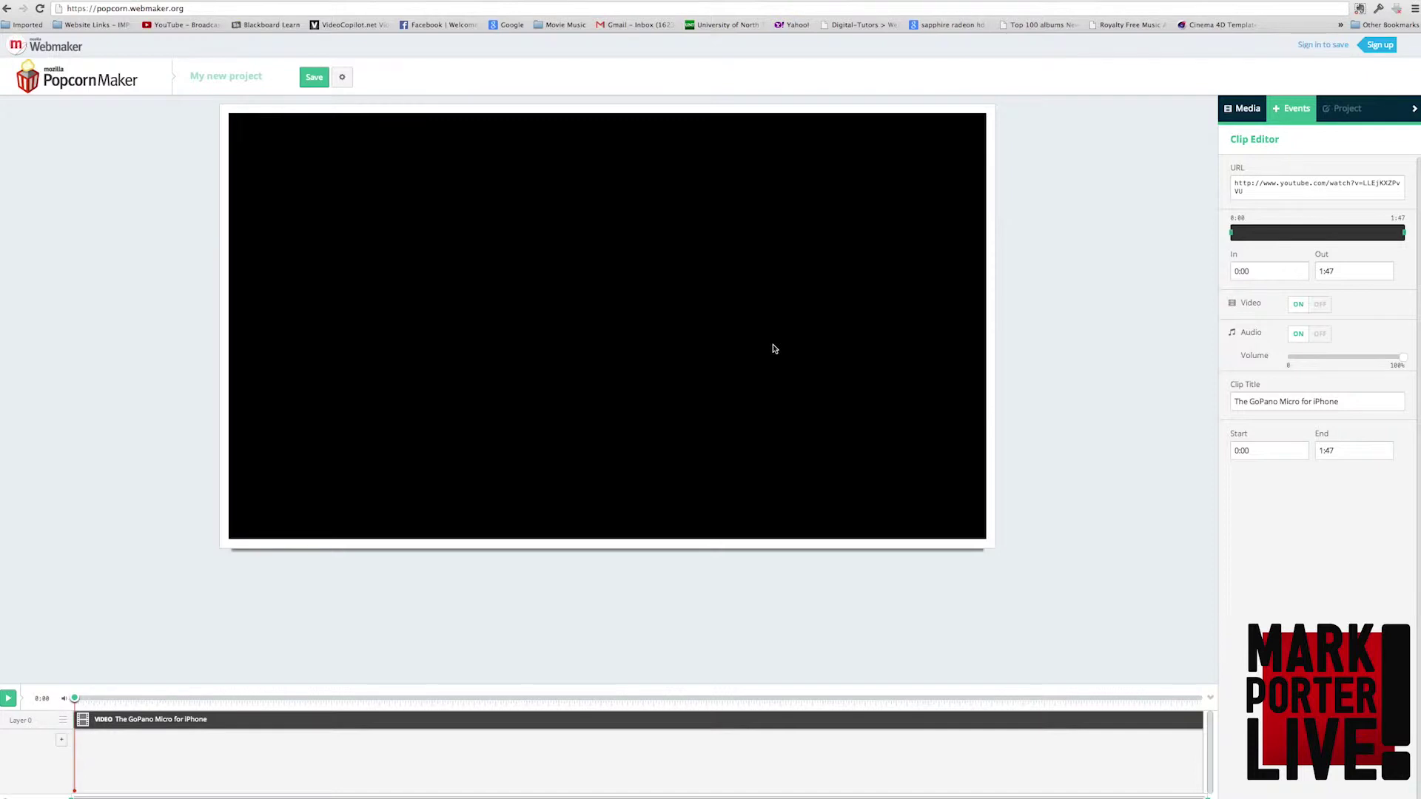
pyautogui.moveTo(774, 347)
# - Add a Popup event and replace its 'Pop!' text with 'Click Here!'
pyautogui.click(1284, 106)
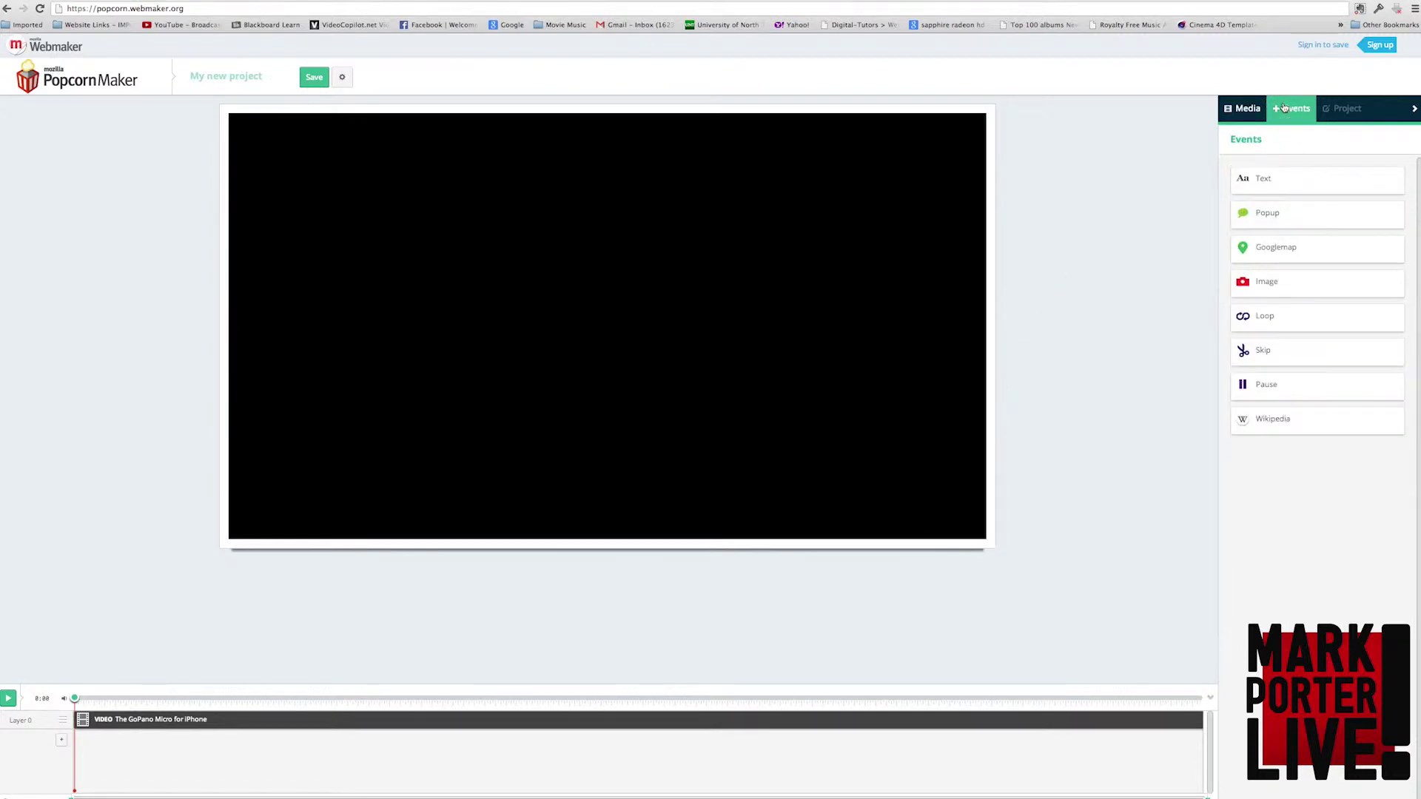
pyautogui.click(1265, 215)
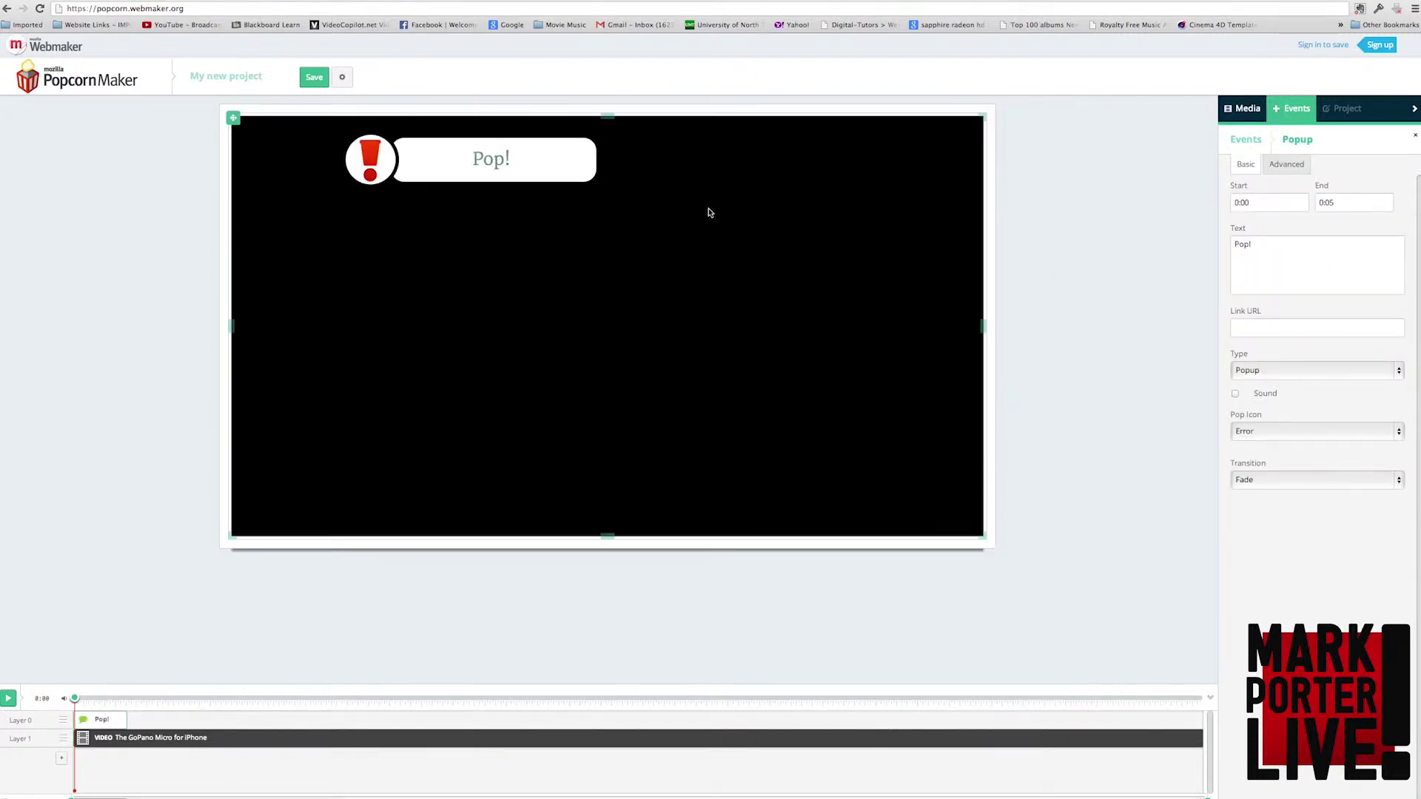
pyautogui.doubleClick(534, 169)
pyautogui.press('BackSpace')
pyautogui.press('BackSpace')
pyautogui.press('BackSpace')
pyautogui.press('BackSpace')
pyautogui.write('Click ')
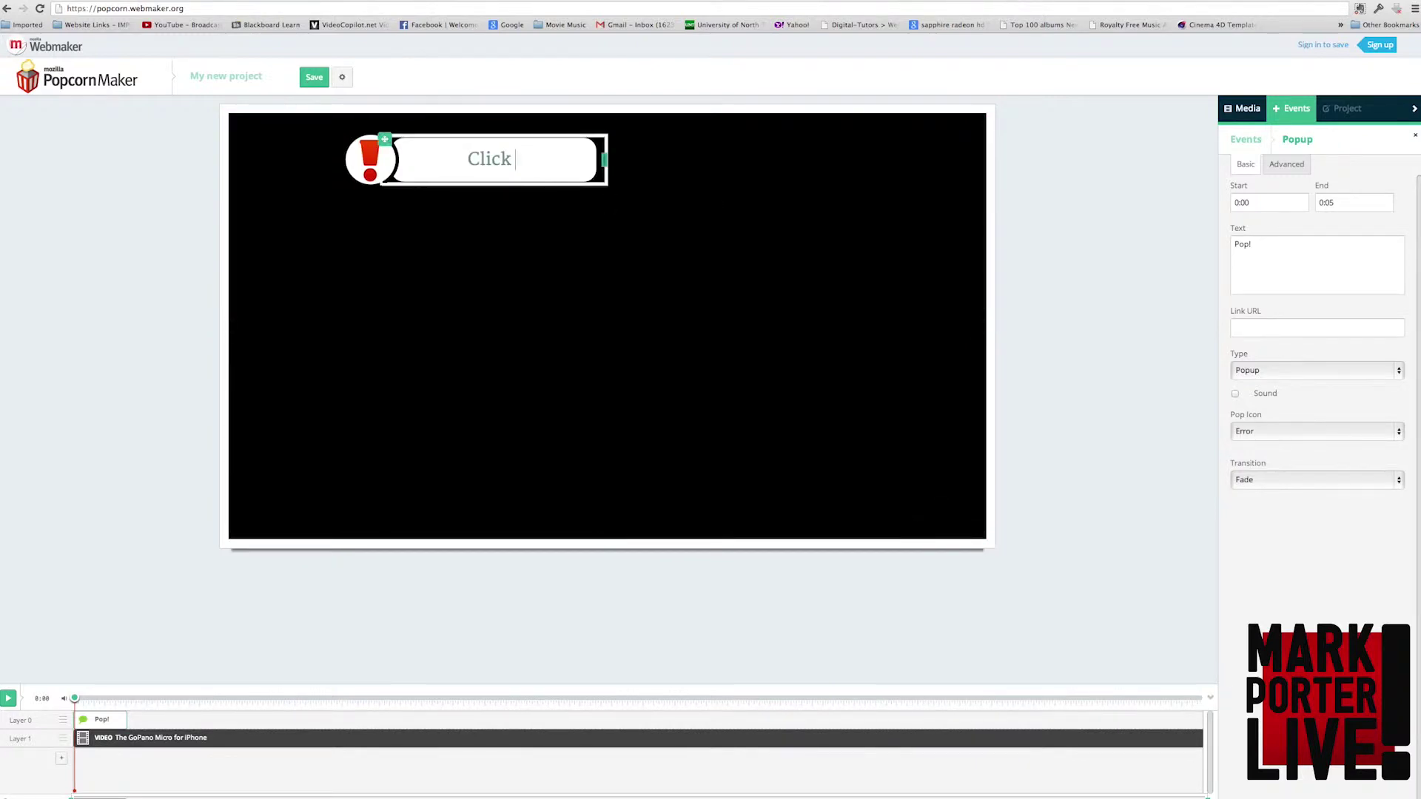
pyautogui.write('Here!')
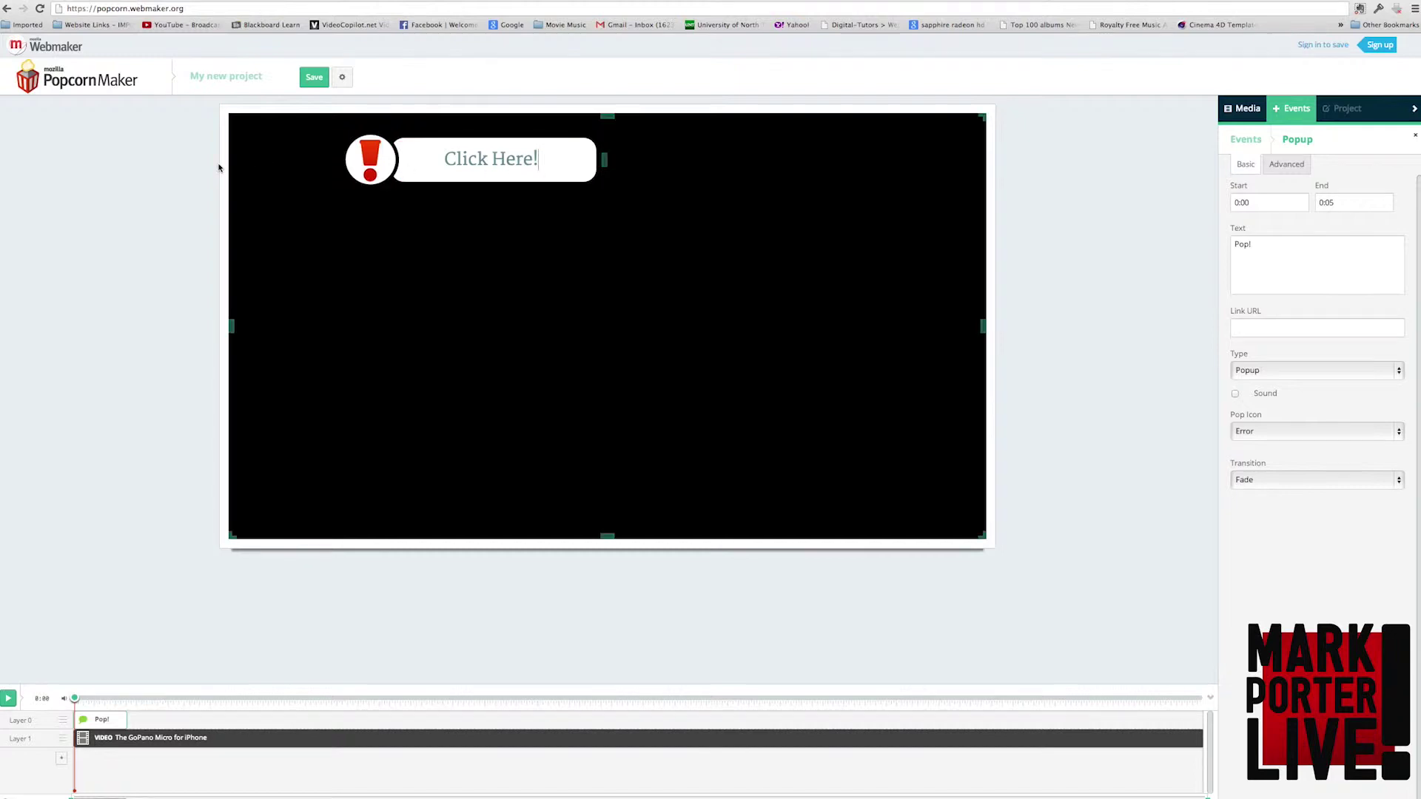
# - Widen the 'Click Here!' popup and place it near the bottom of the video
pyautogui.click(206, 699)
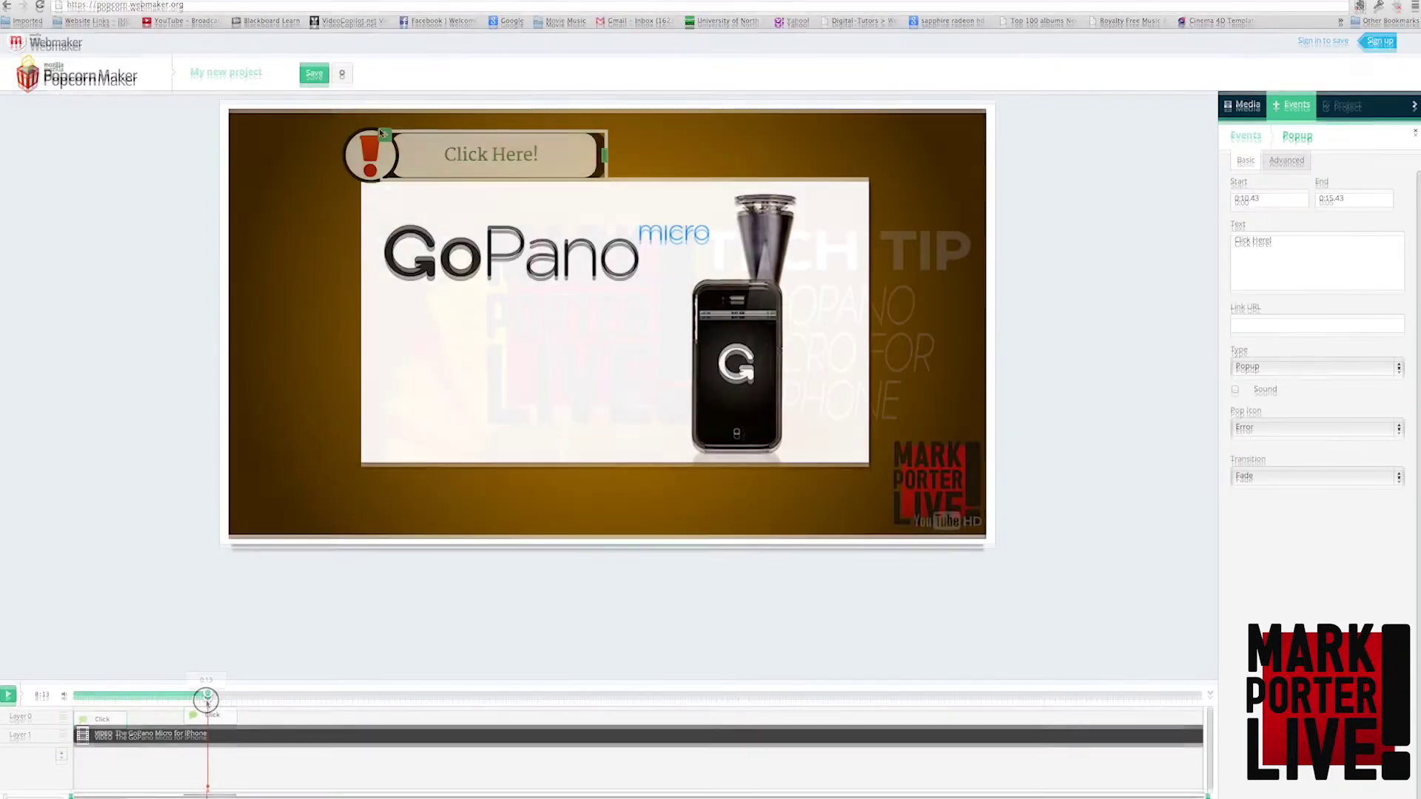
pyautogui.moveTo(382, 148); pyautogui.dragTo(375, 433)
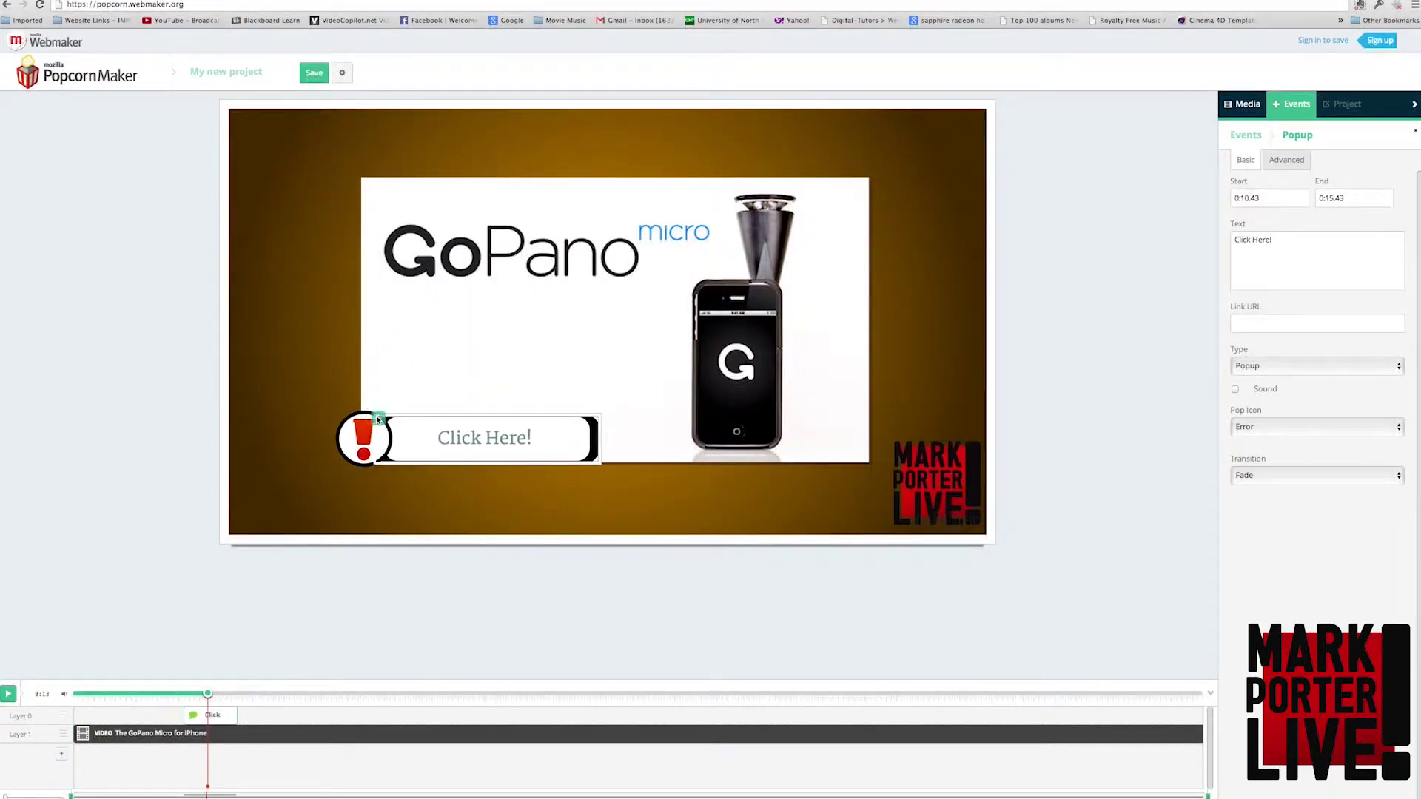
pyautogui.moveTo(595, 442); pyautogui.dragTo(699, 442)
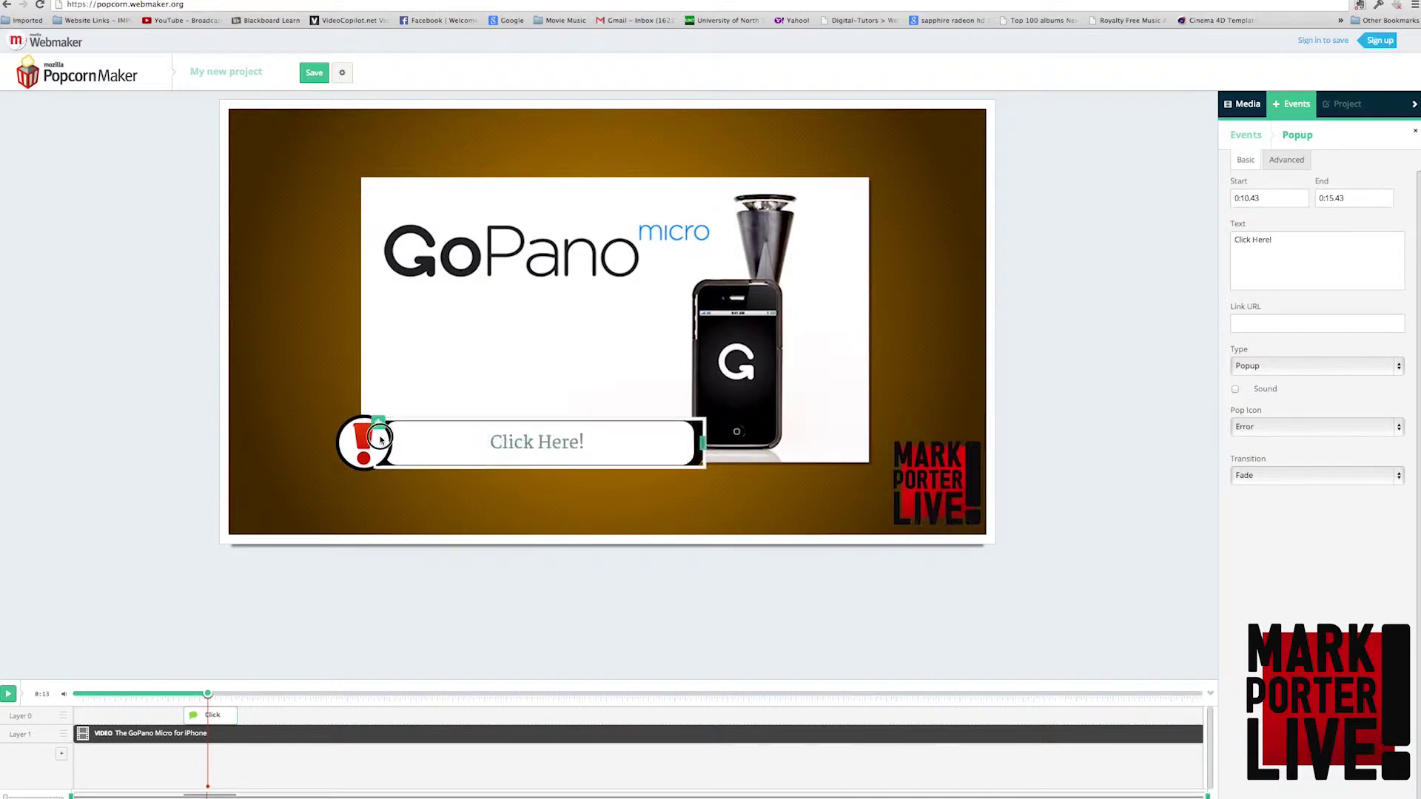
pyautogui.moveTo(379, 420); pyautogui.dragTo(388, 476)
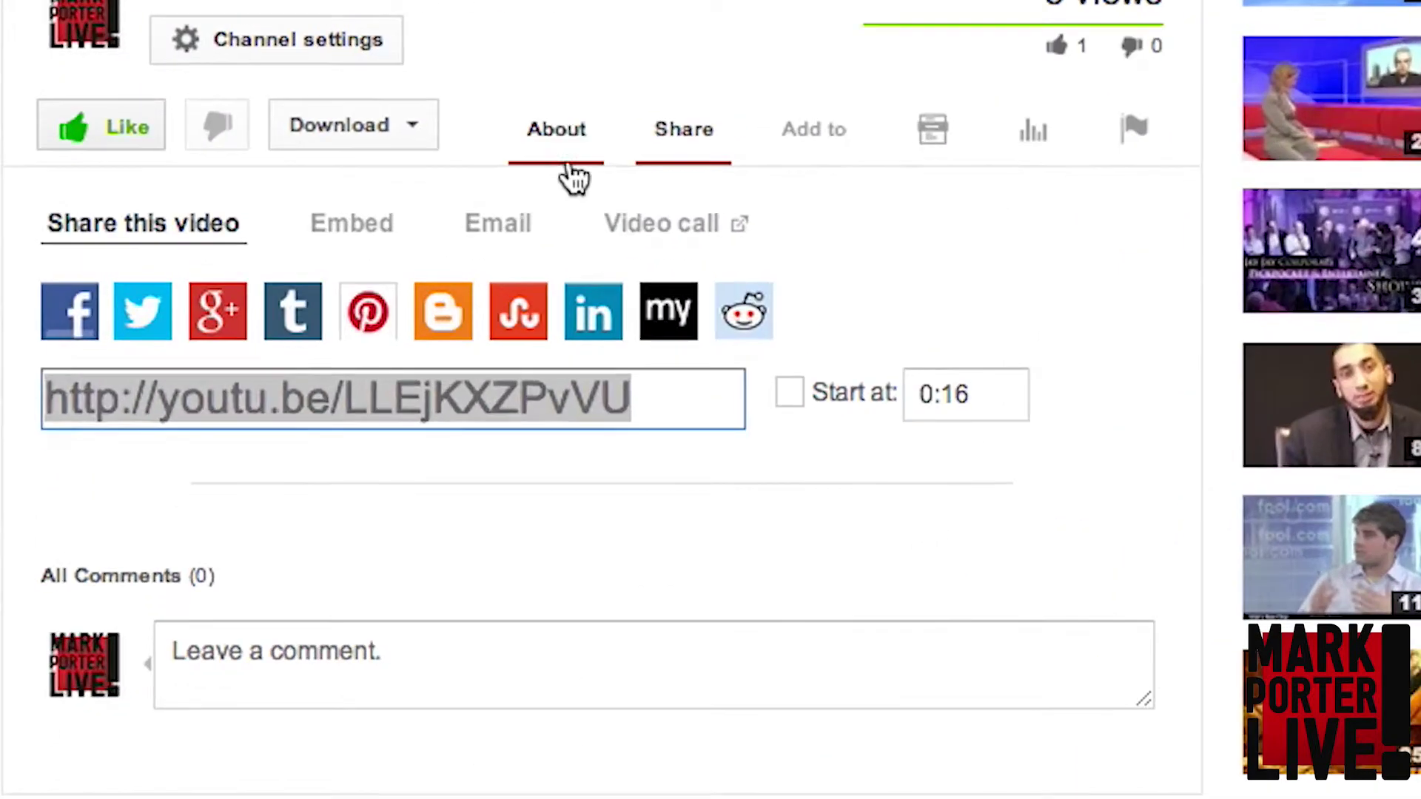
# - Copy the markporterlive.com blog link from the YouTube video description
pyautogui.click(566, 137)
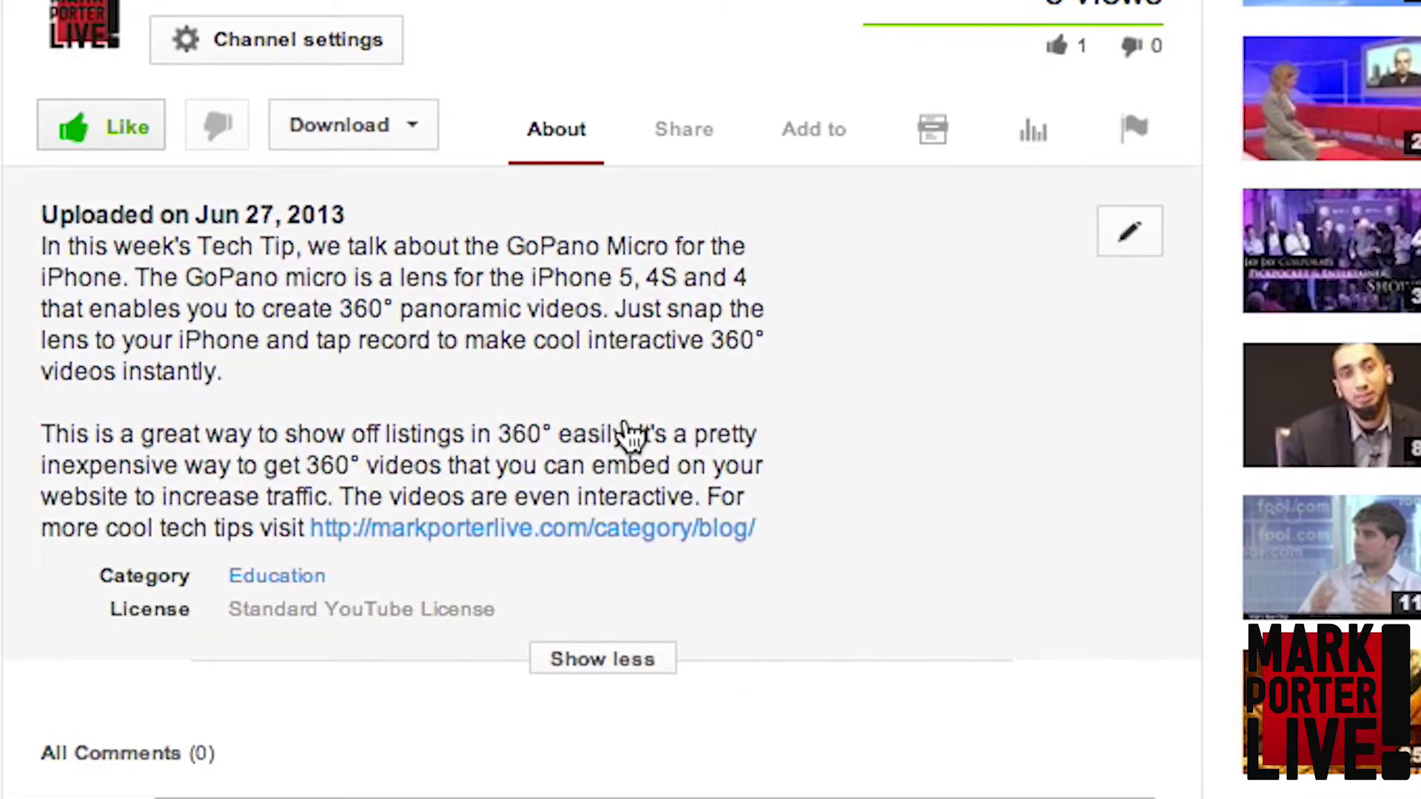
pyautogui.rightClick(670, 527)
pyautogui.click(812, 441)
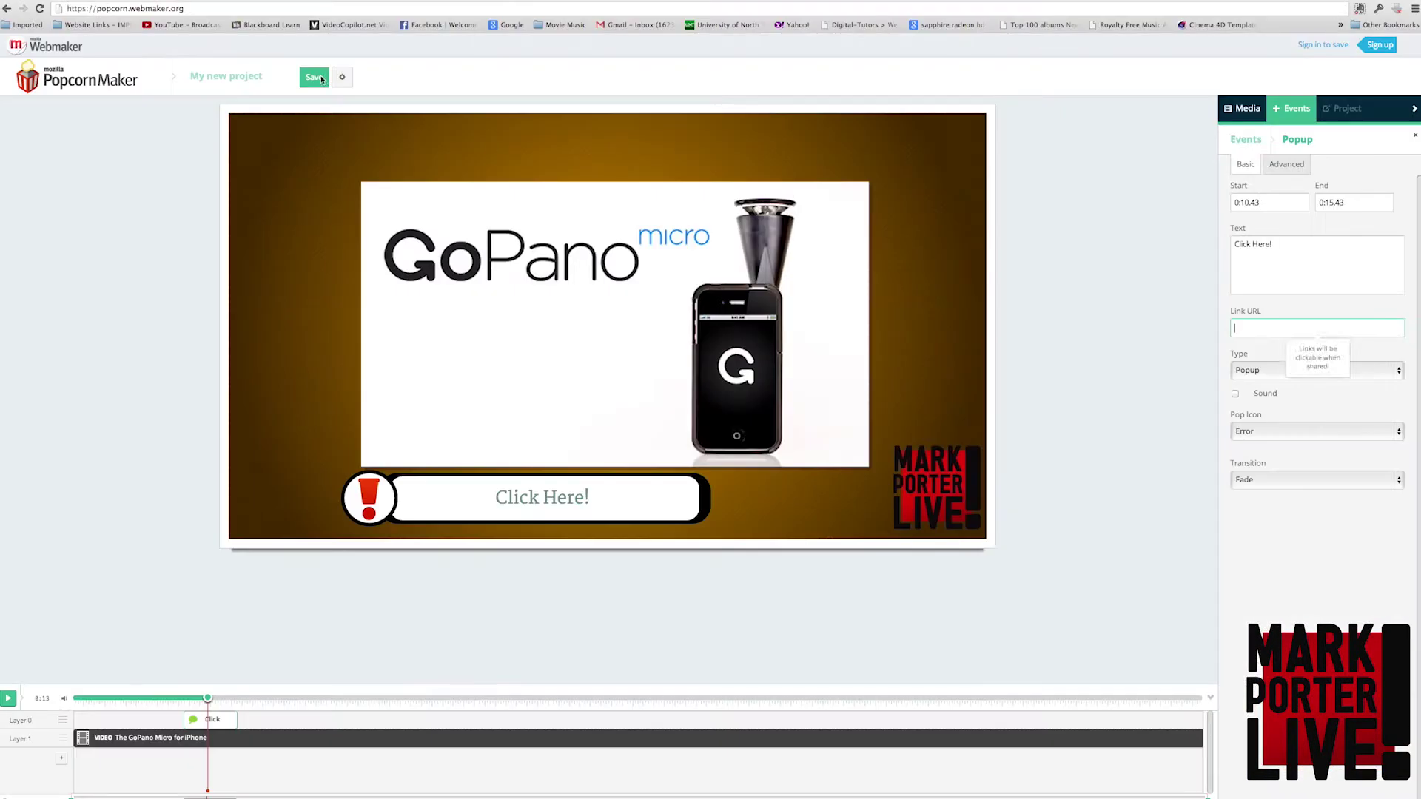
pyautogui.click(1337, 326)
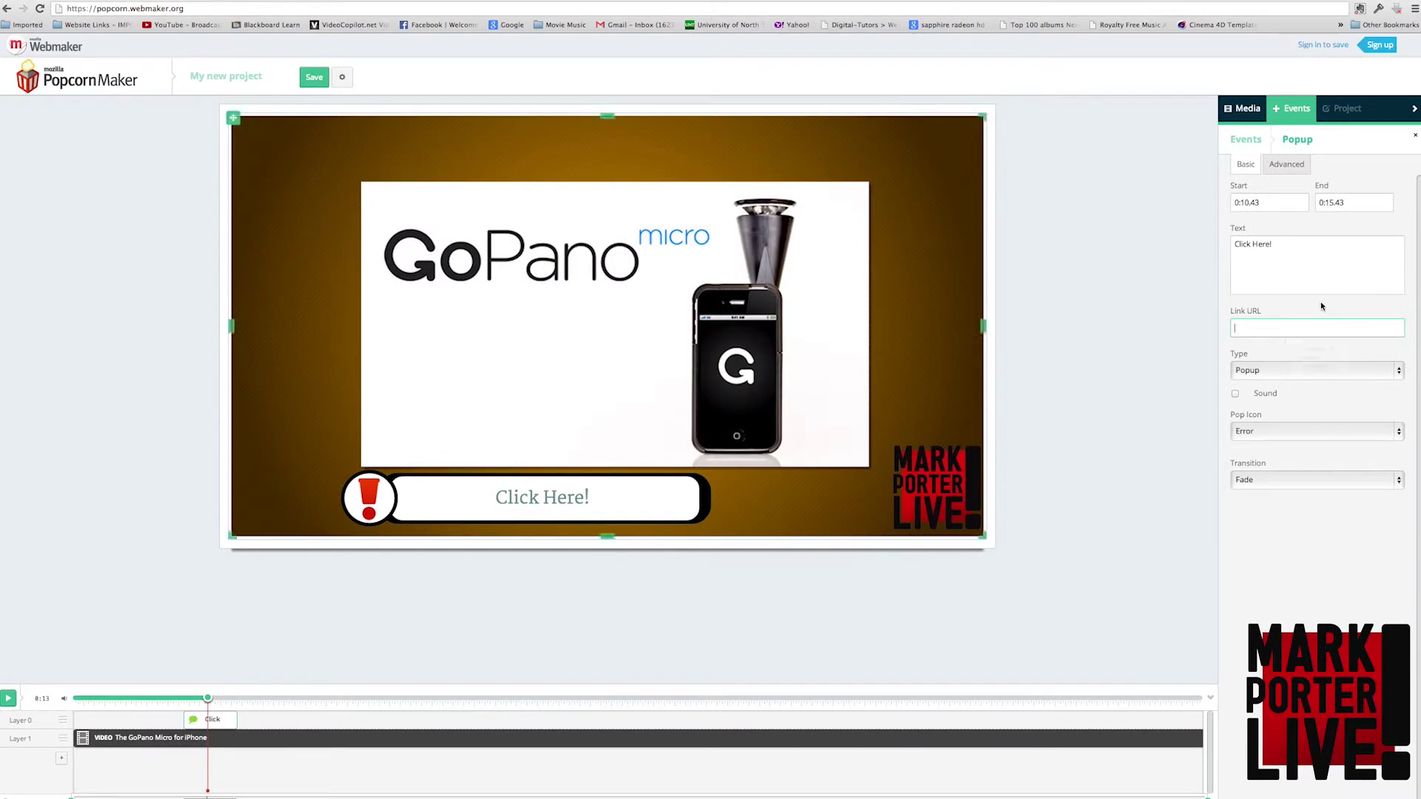
pyautogui.rightClick(1336, 330)
pyautogui.click(1360, 382)
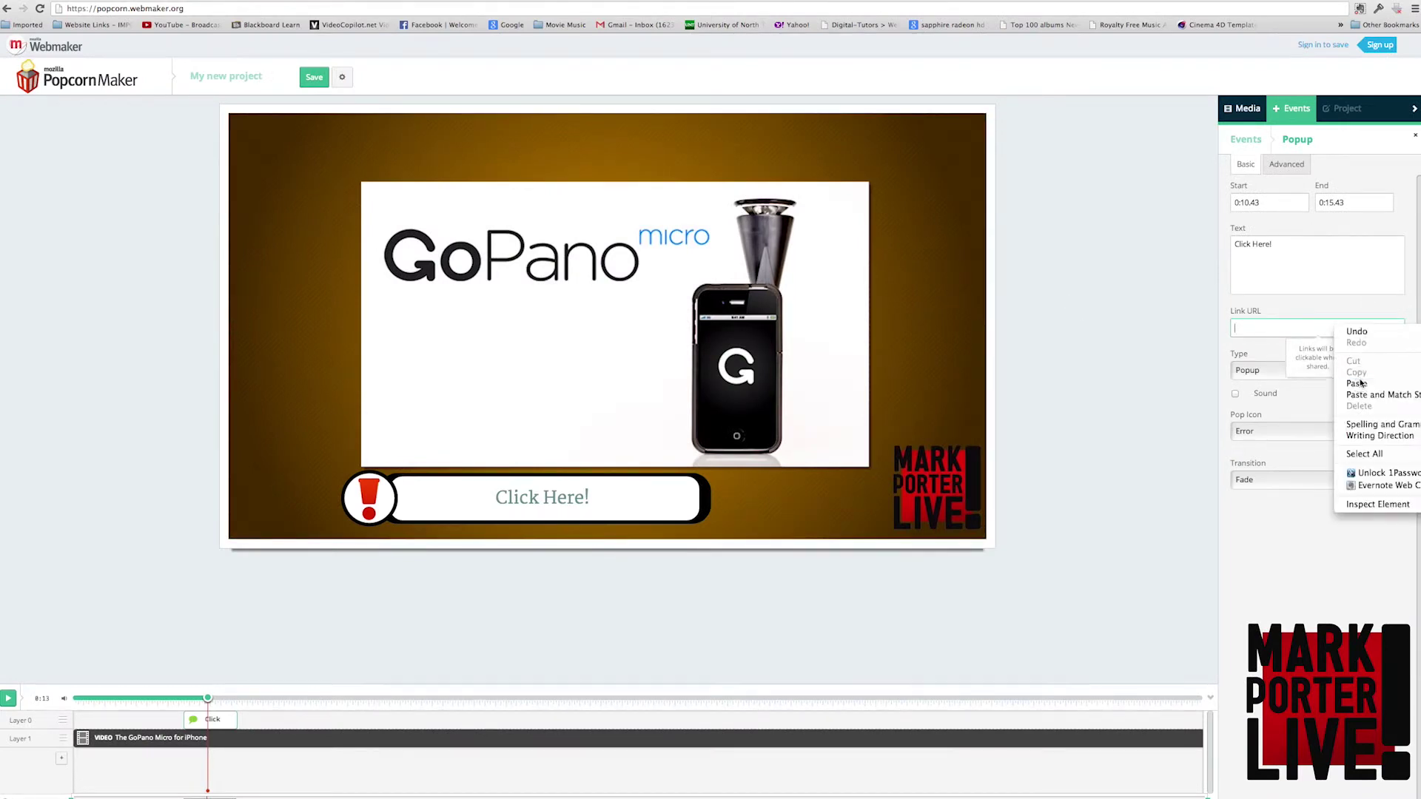
# - Rename the project 'Go Pano', save it, and select its embed code
pyautogui.click(252, 78)
pyautogui.write('Go Pano')
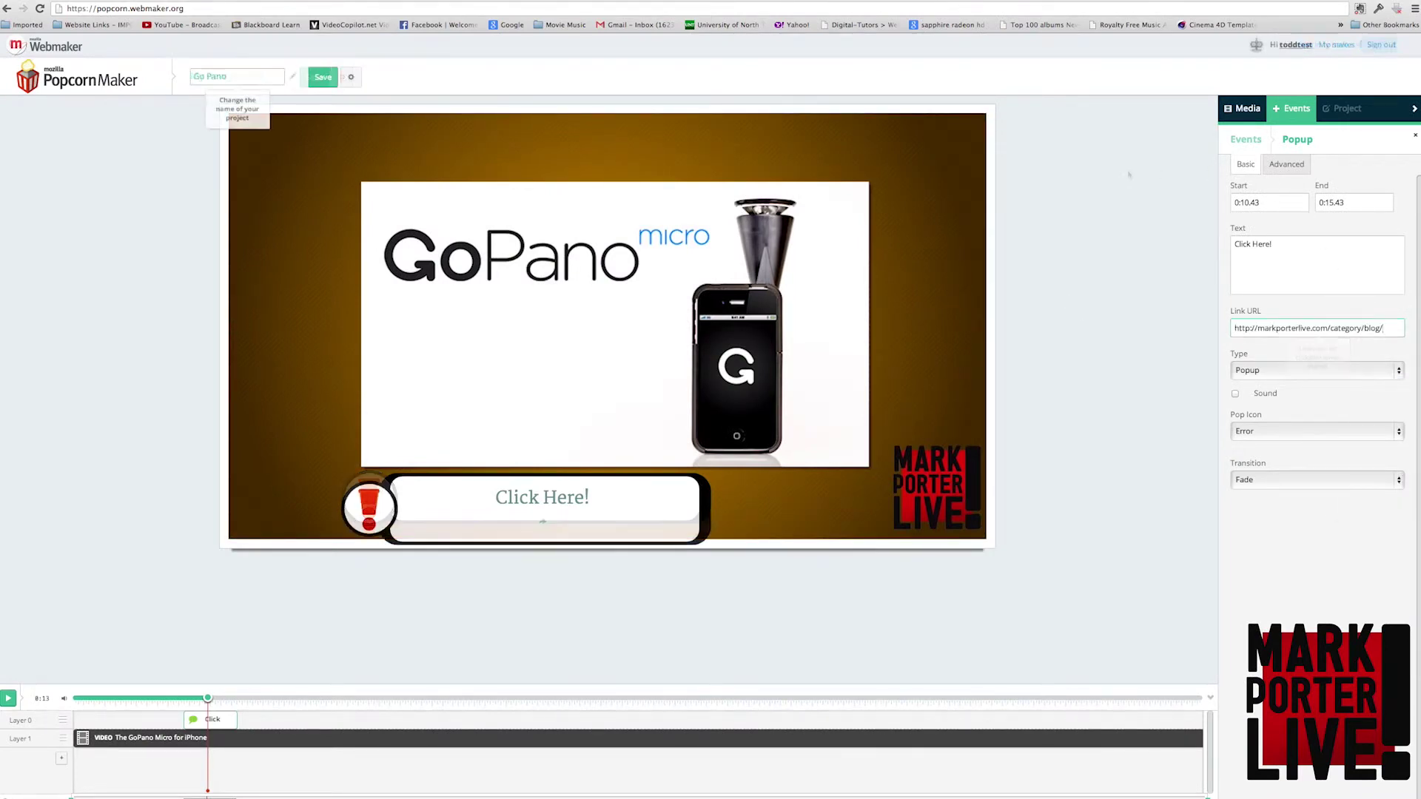
pyautogui.click(317, 82)
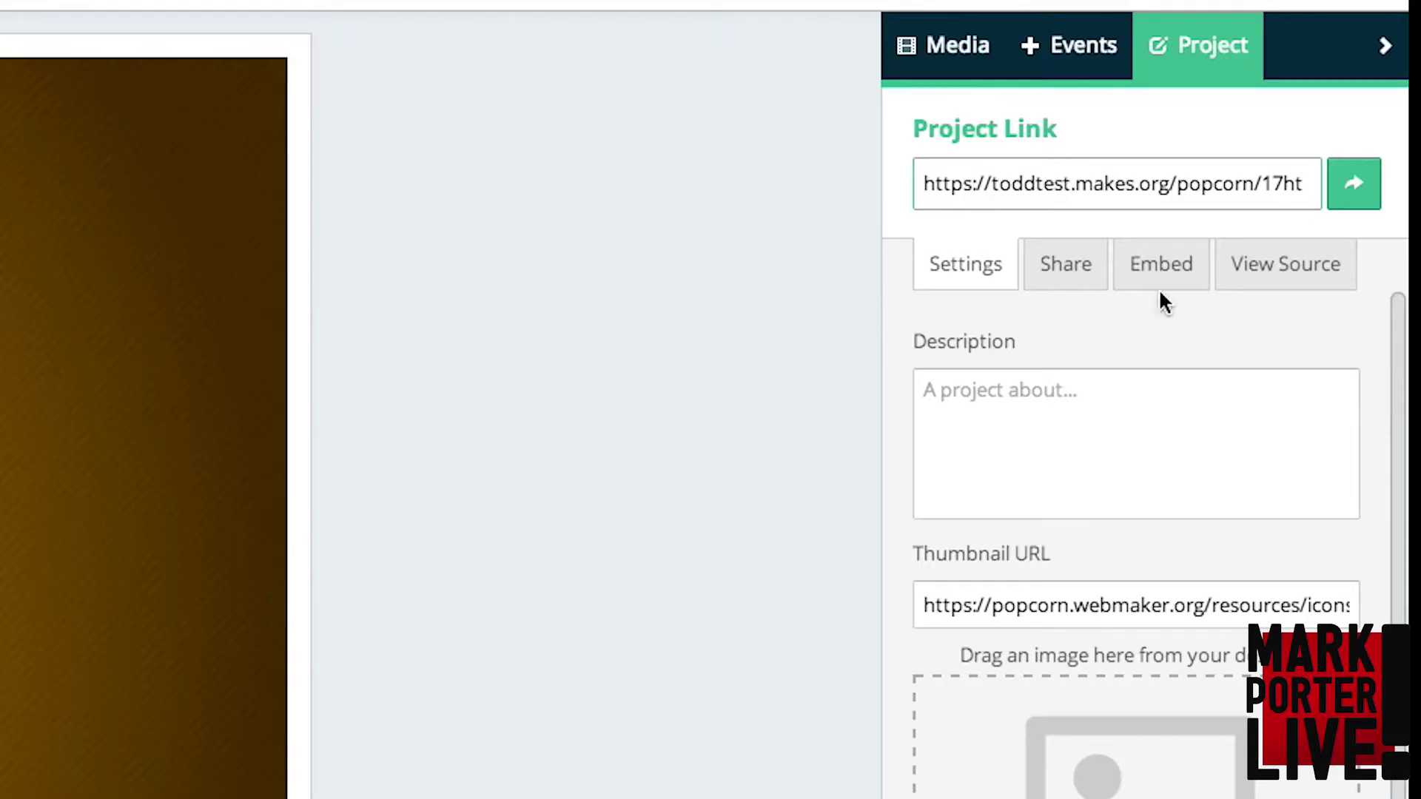
pyautogui.click(1185, 277)
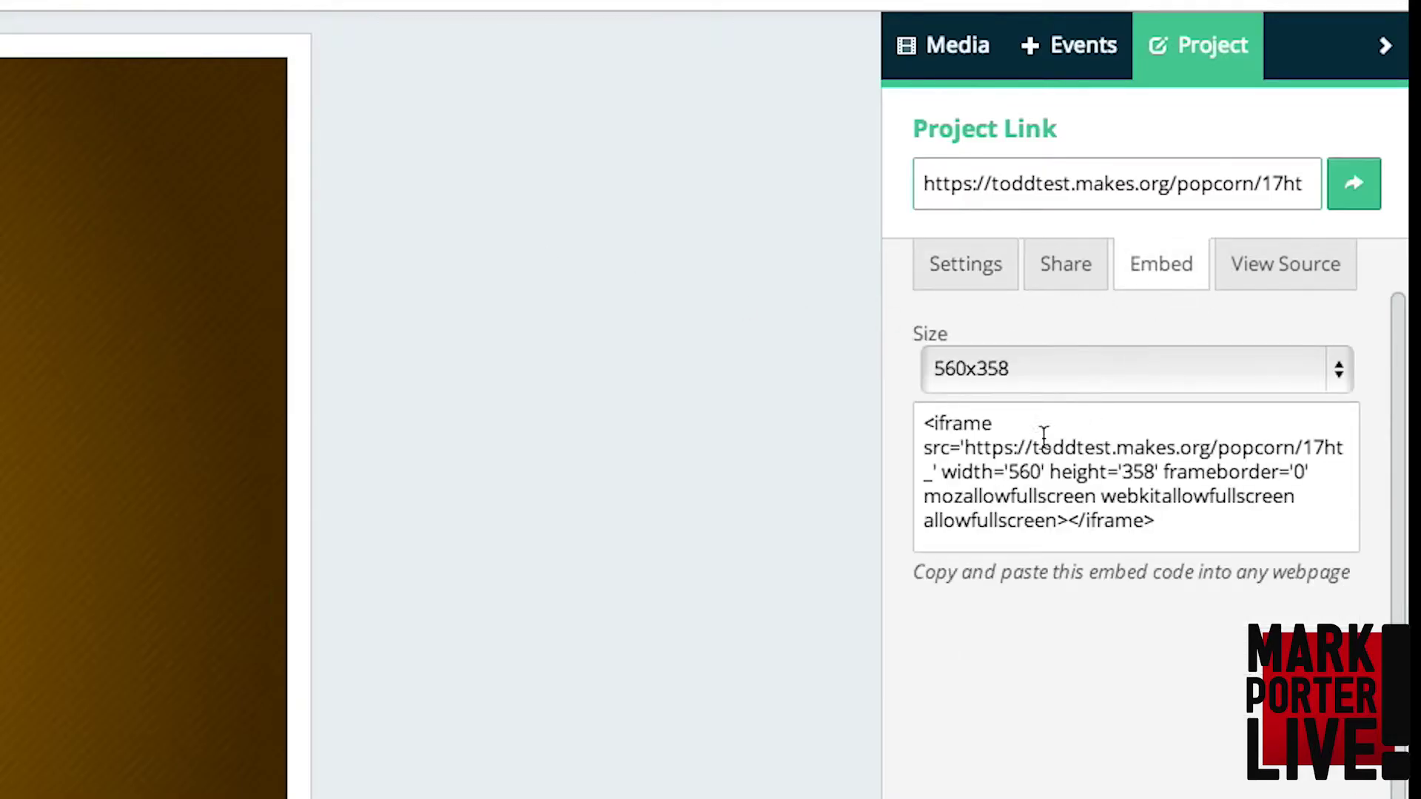
pyautogui.click(1338, 444)
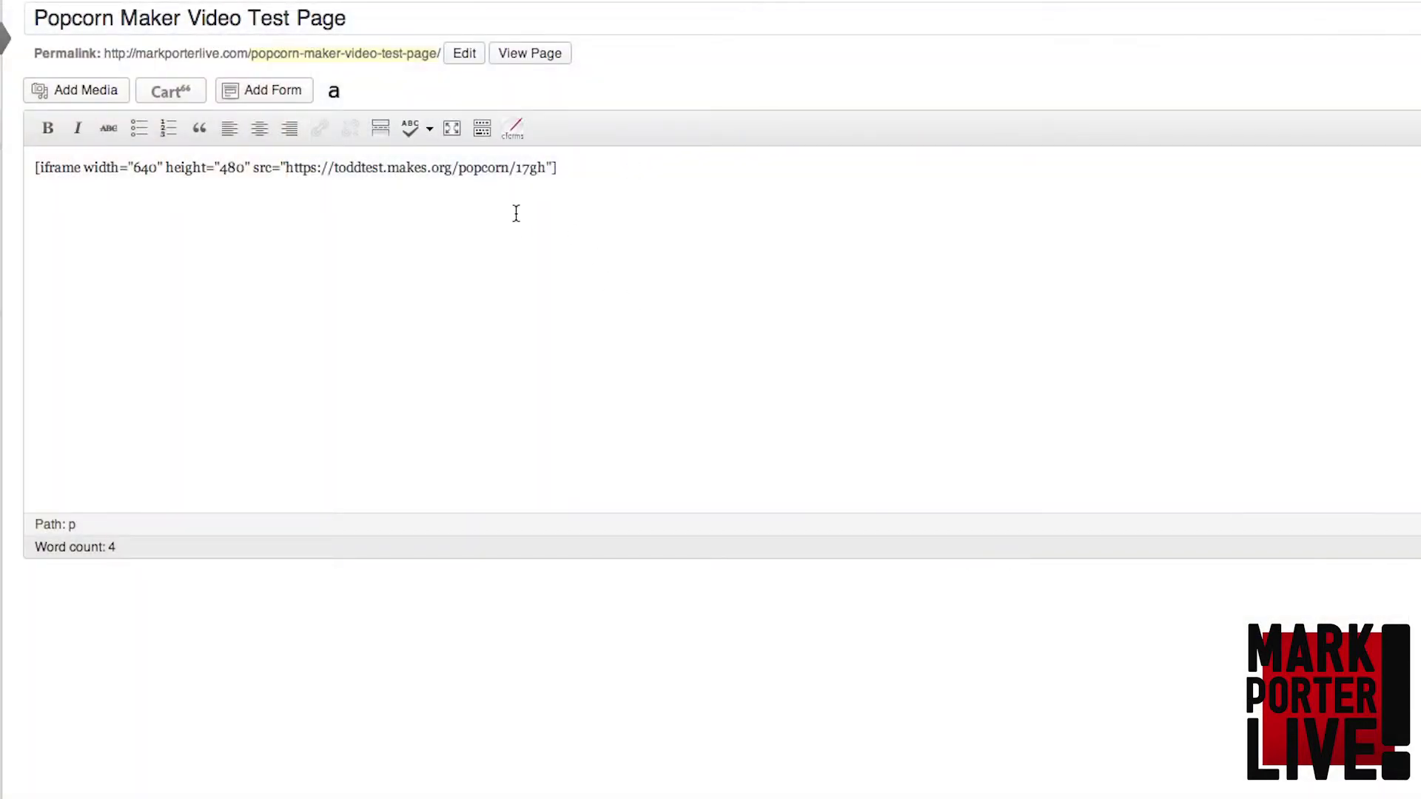
# - Embed the Go Pano iframe shortcode on the WordPress test page and play it in preview
pyautogui.click(547, 170)
pyautogui.moveTo(545, 170); pyautogui.dragTo(432, 169)
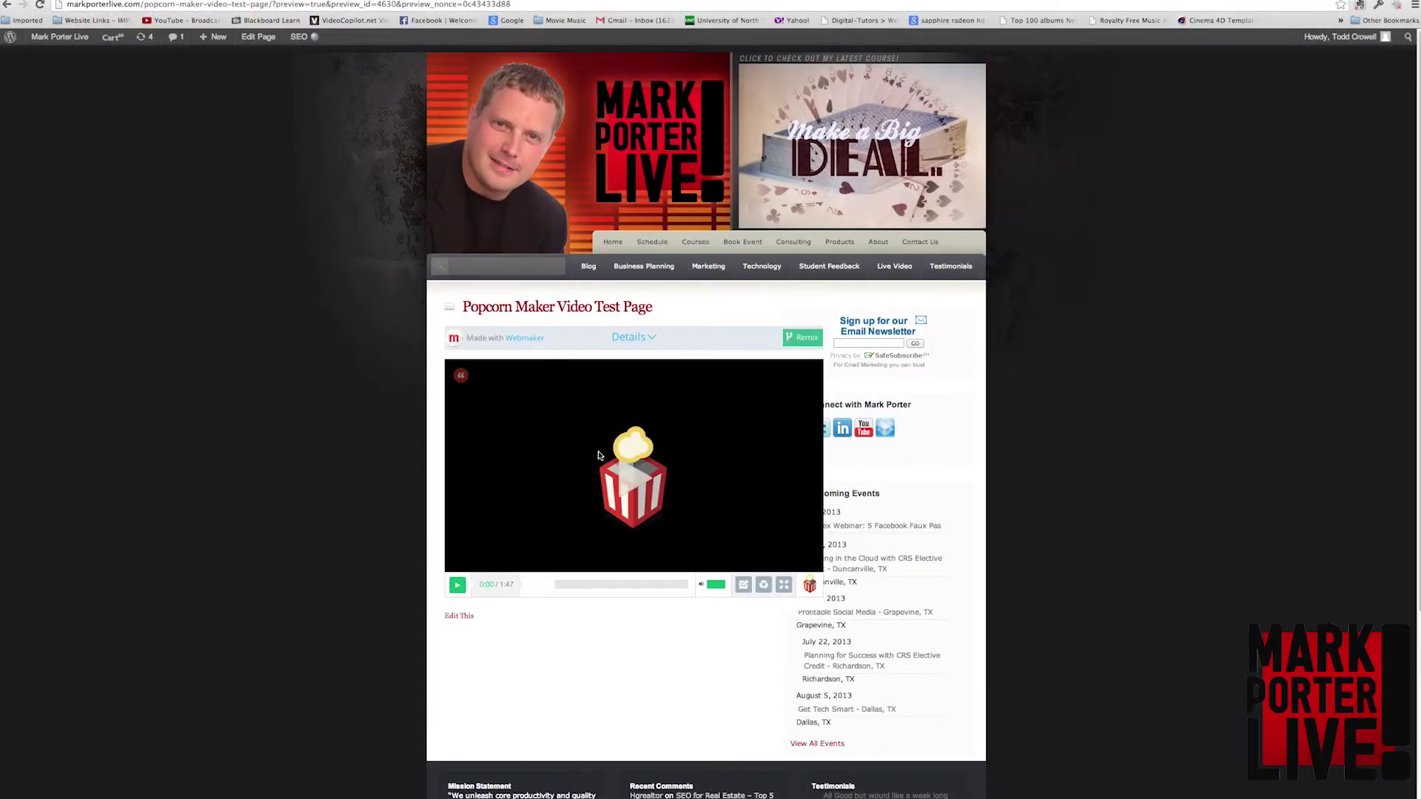
pyautogui.click(624, 478)
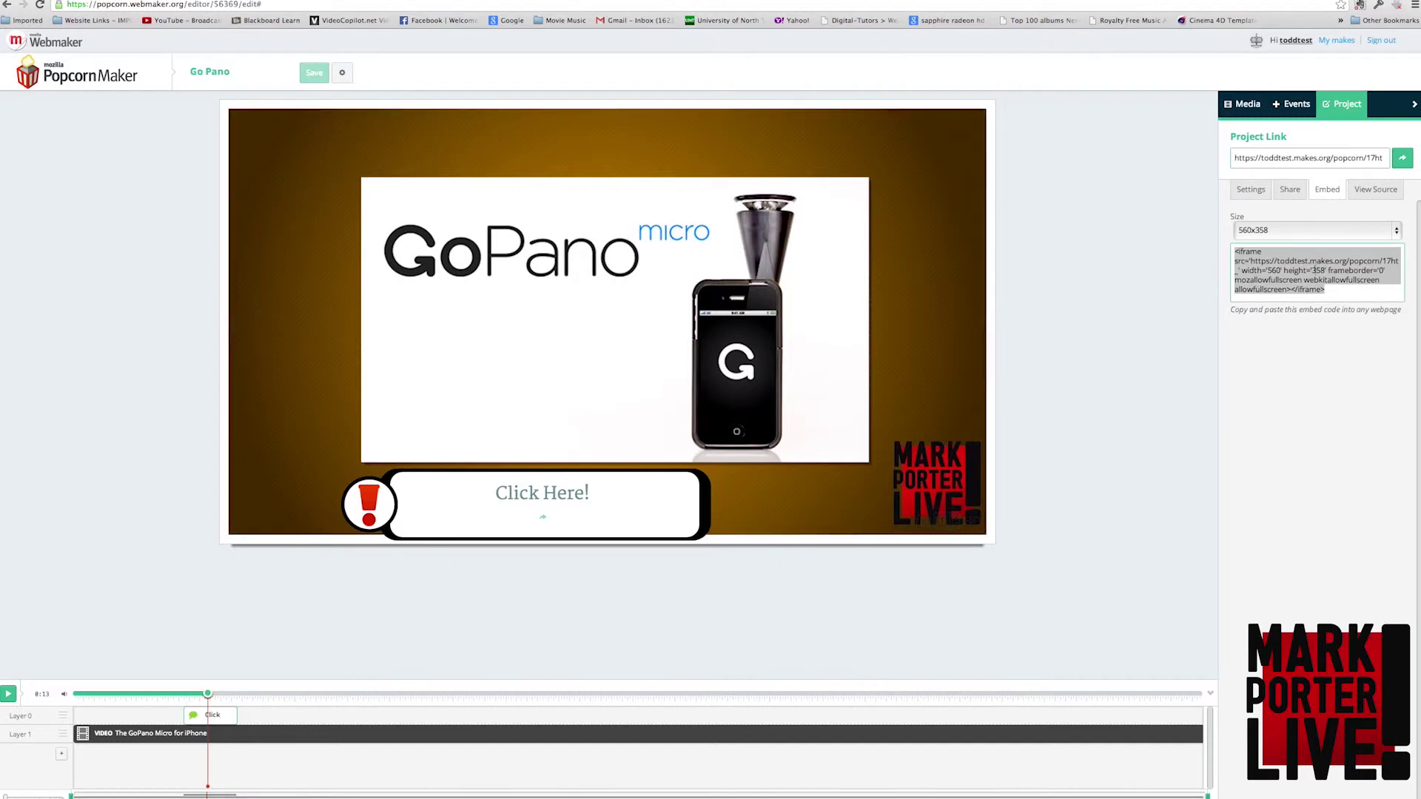
# - Add a Text event and select its 'Popcorn Maker' title on the video
pyautogui.click(1285, 110)
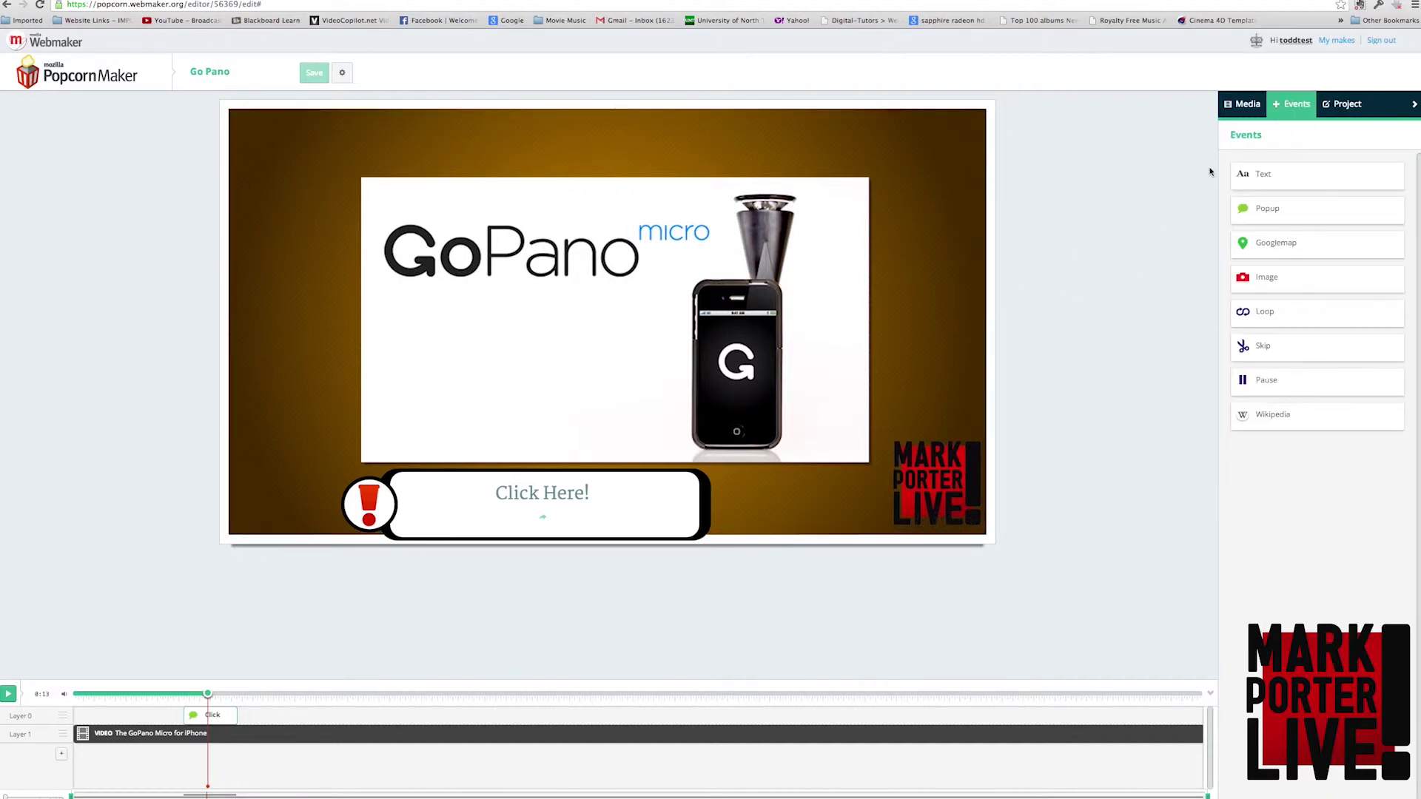
pyautogui.click(1256, 177)
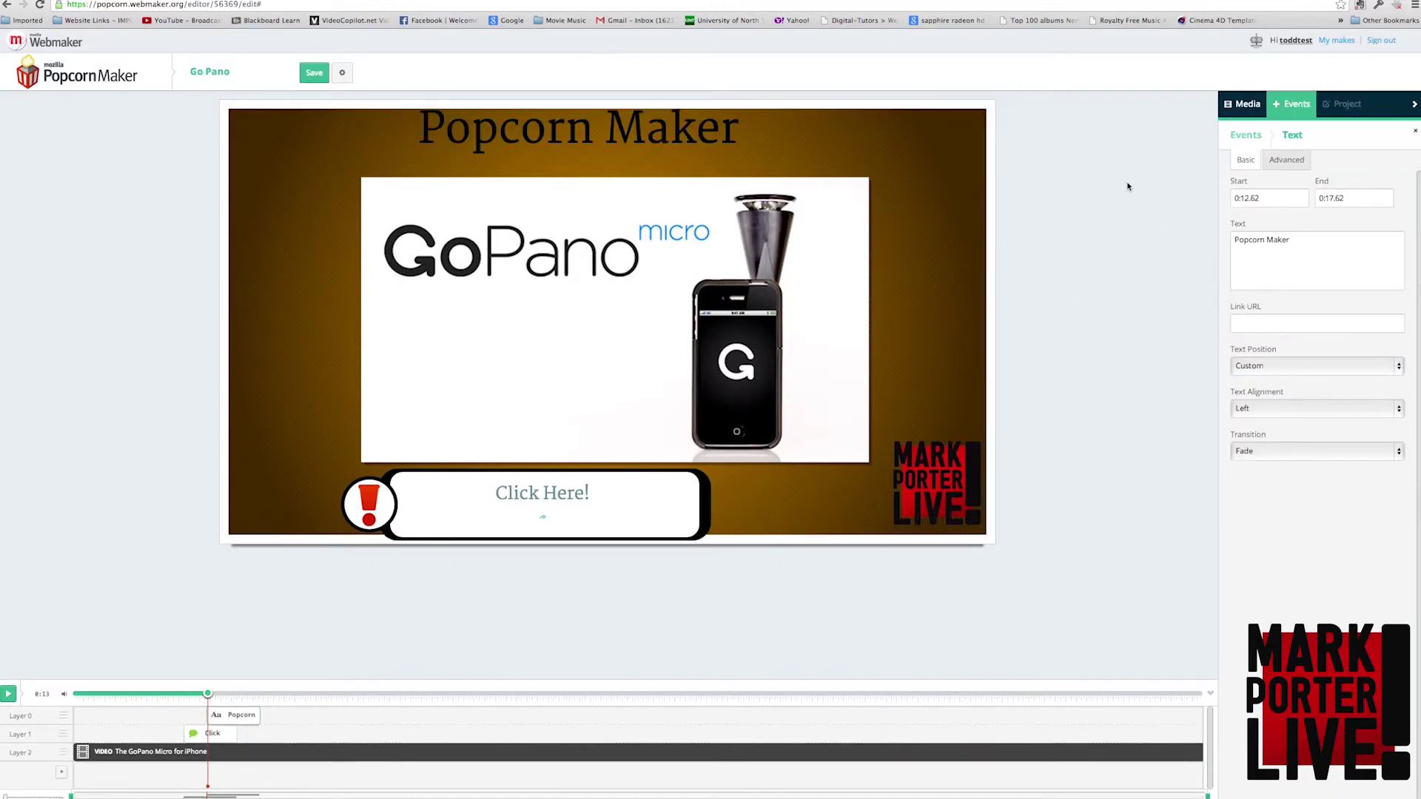
pyautogui.click(381, 124)
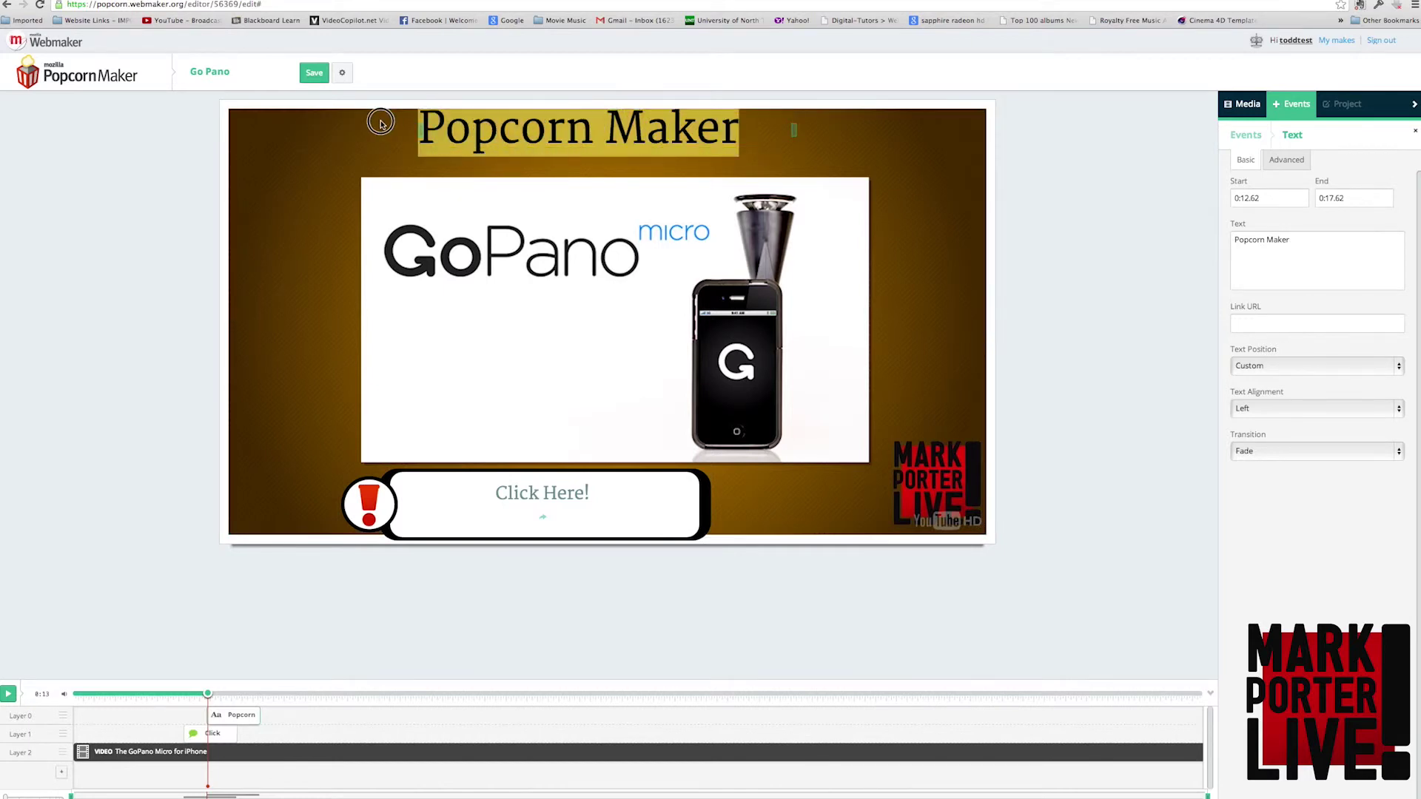
# - Set the title's font to Covered By Your Grace in the Advanced options
pyautogui.click(1280, 167)
pyautogui.click(1285, 195)
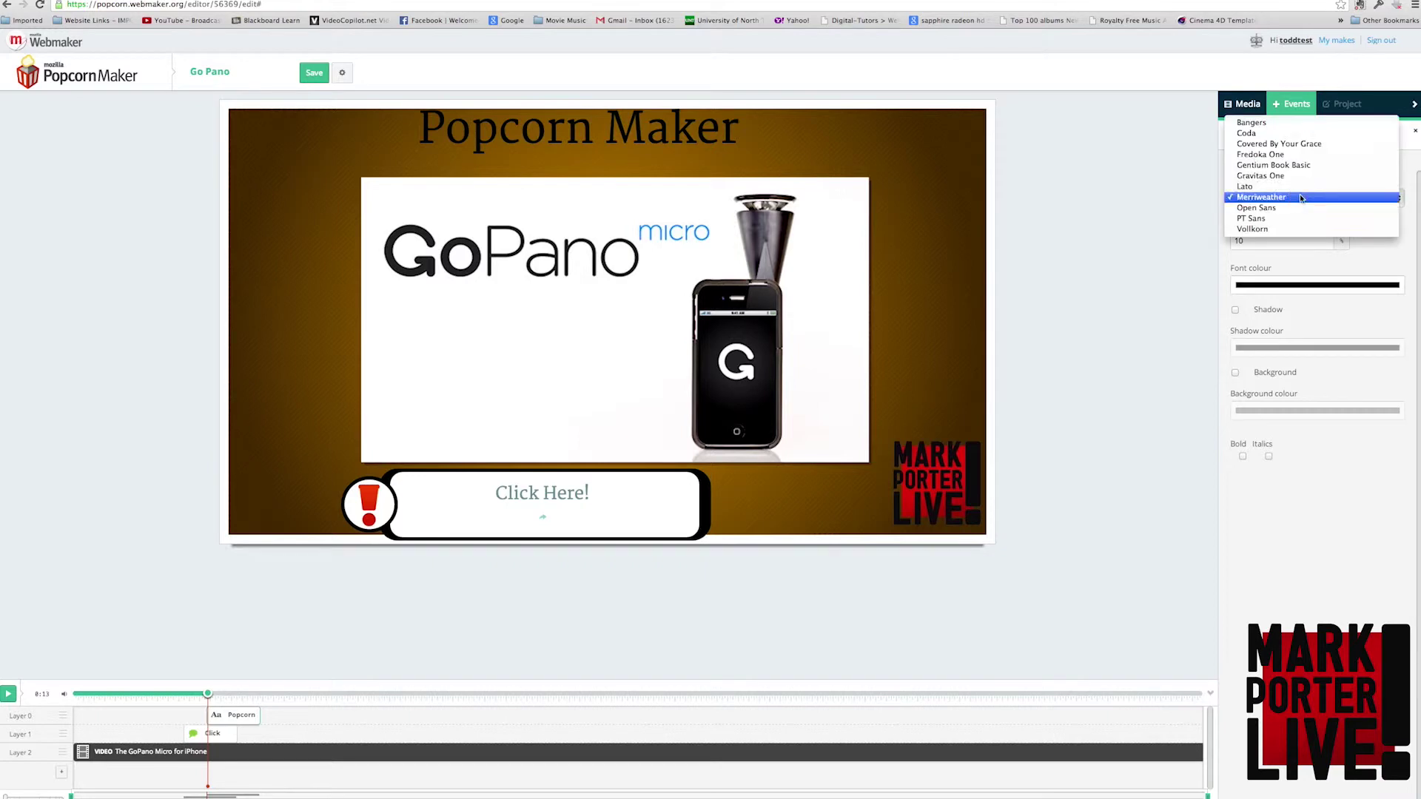
pyautogui.click(1287, 134)
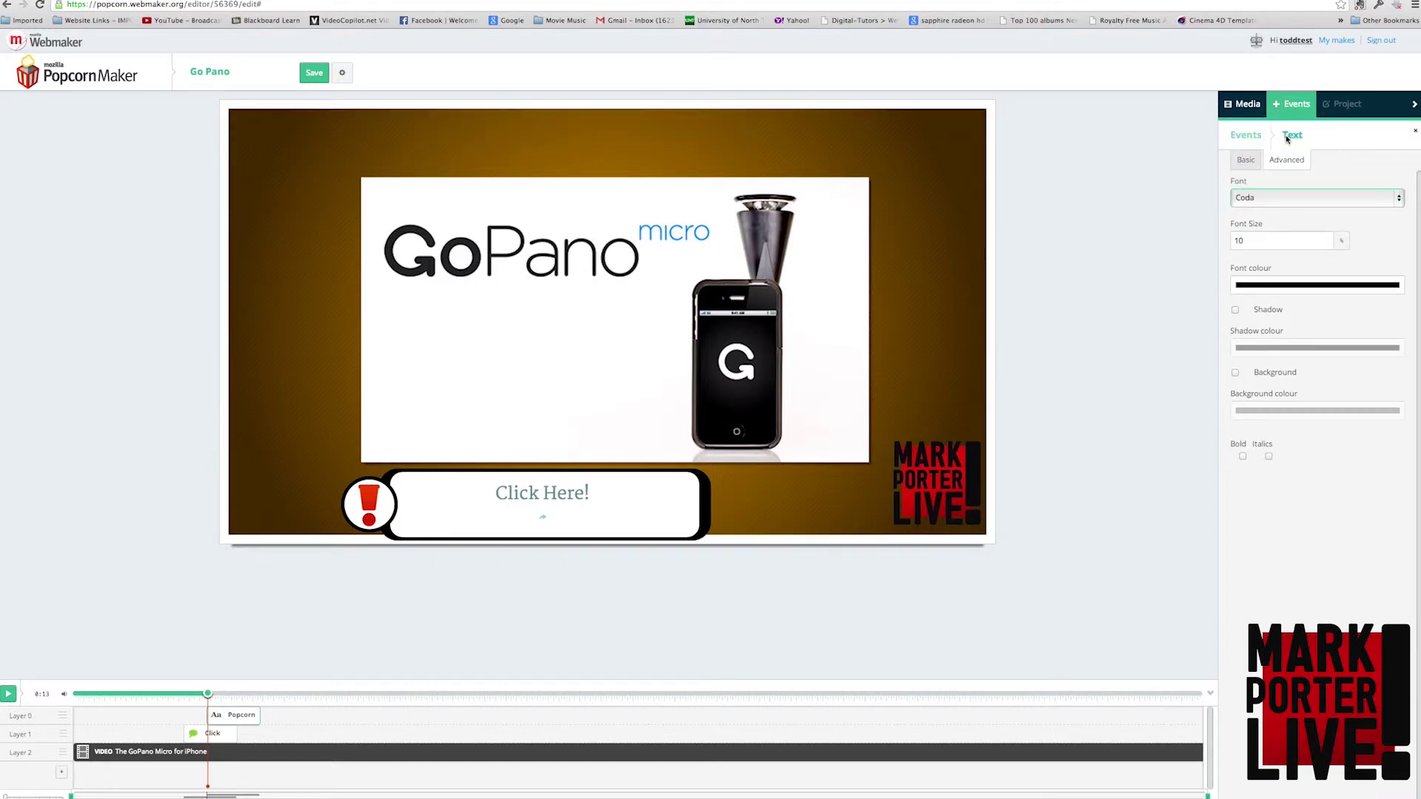
pyautogui.click(1275, 197)
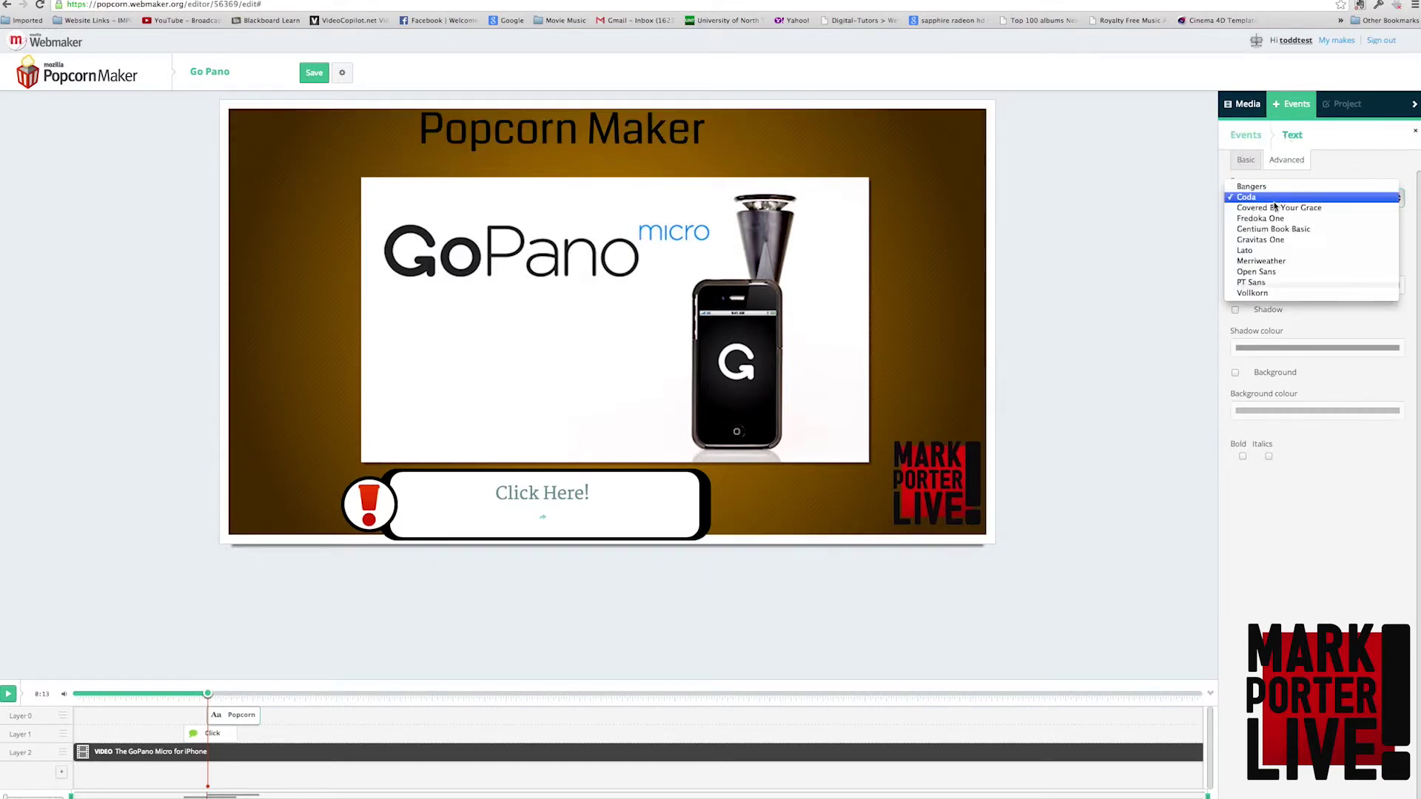
pyautogui.click(1275, 209)
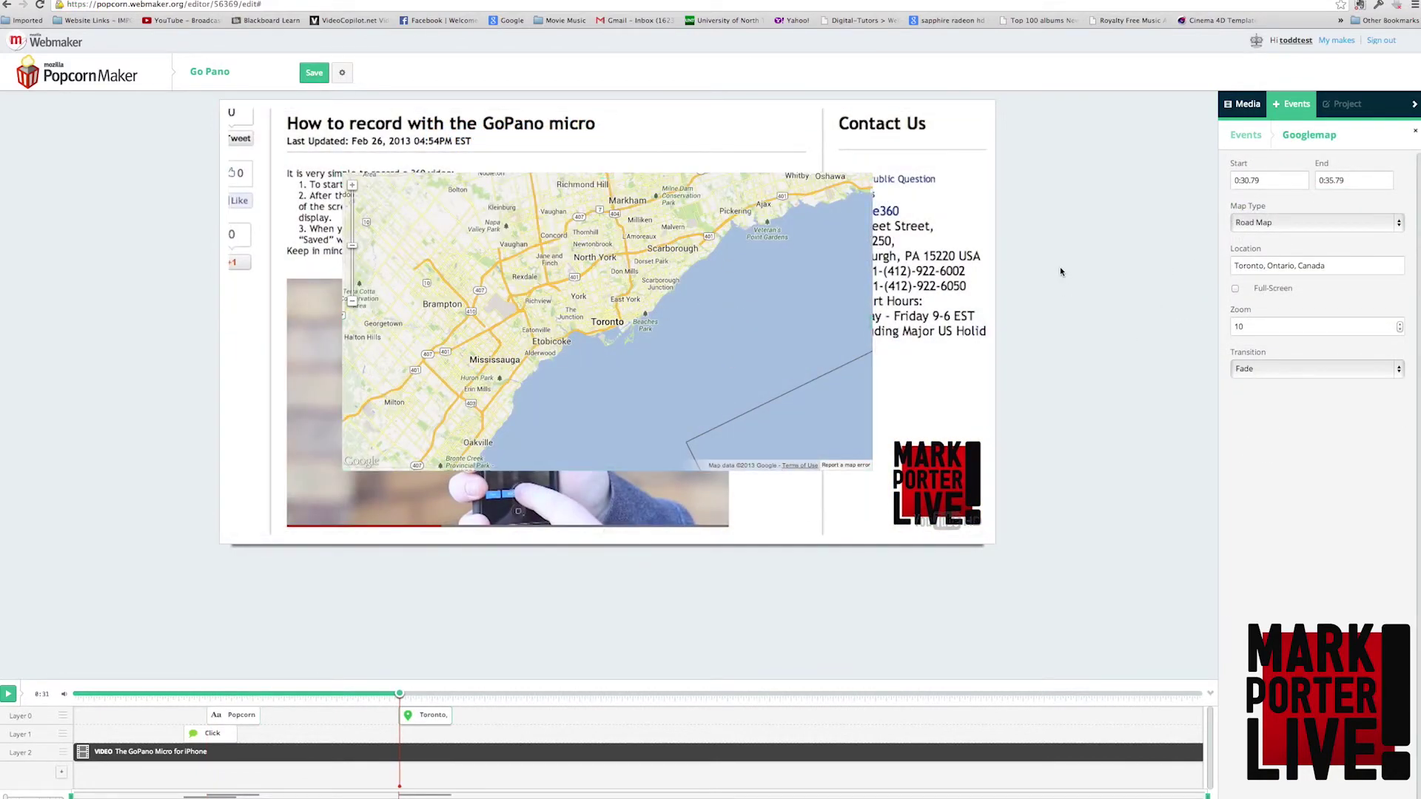
# - Replace the map's Toronto location with 'Dallas, Texas' and adjust the map view
pyautogui.click(1333, 268)
pyautogui.press('super+a')
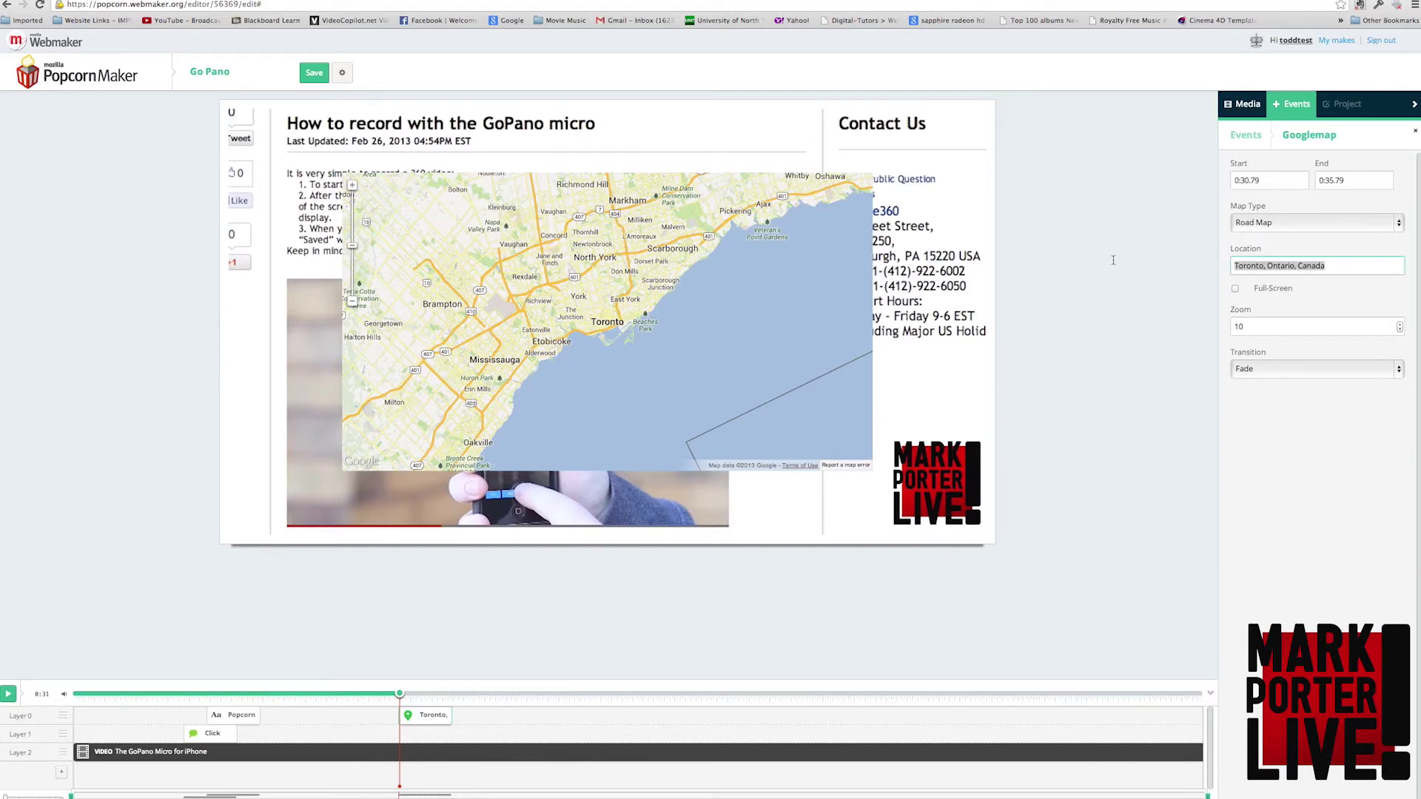
pyautogui.write('Dallas, Texas')
pyautogui.press('Return')
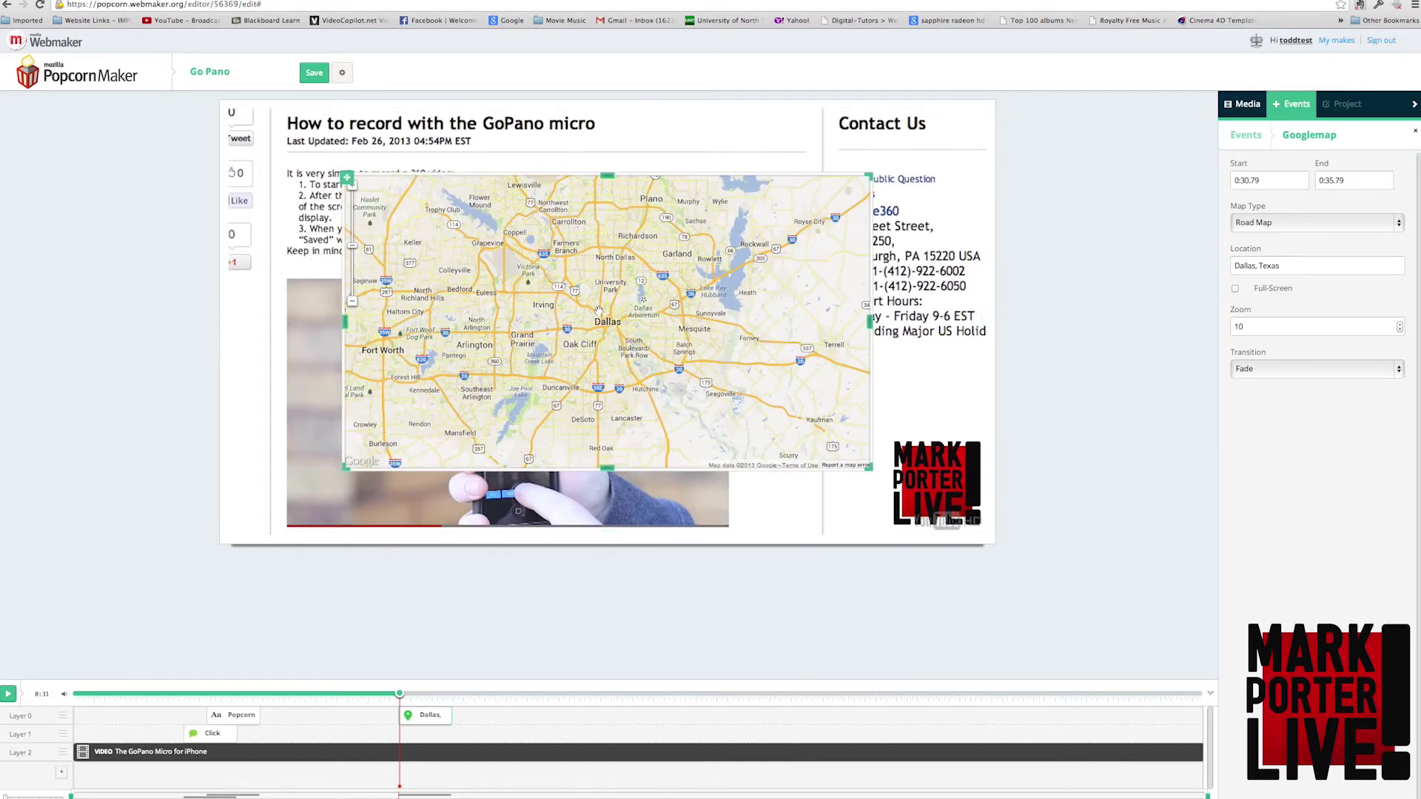
pyautogui.moveTo(596, 317)
pyautogui.mouseDown()
pyautogui.moveTo(640, 313)
pyautogui.moveTo(540, 314)
pyautogui.moveTo(587, 320)
pyautogui.mouseUp()
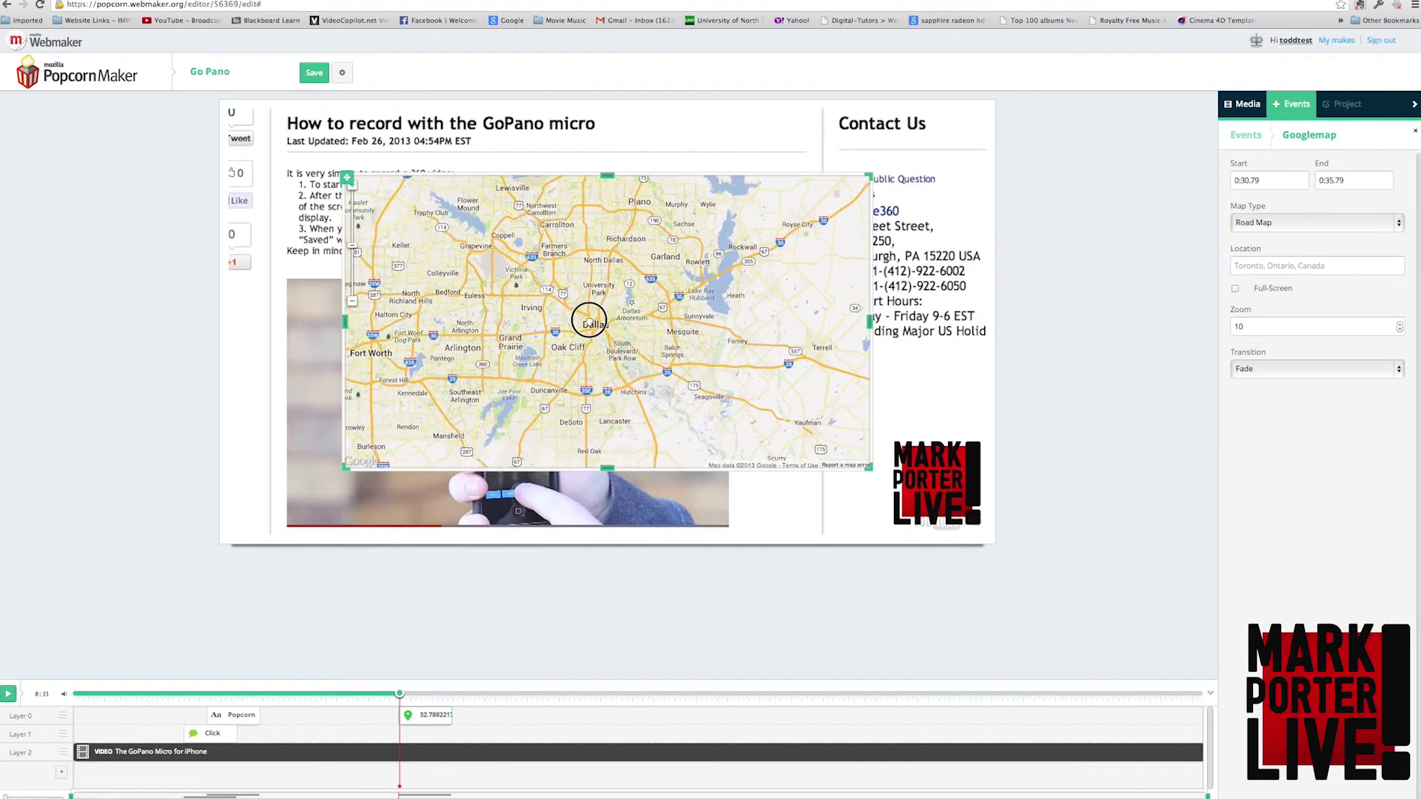
pyautogui.click(1304, 109)
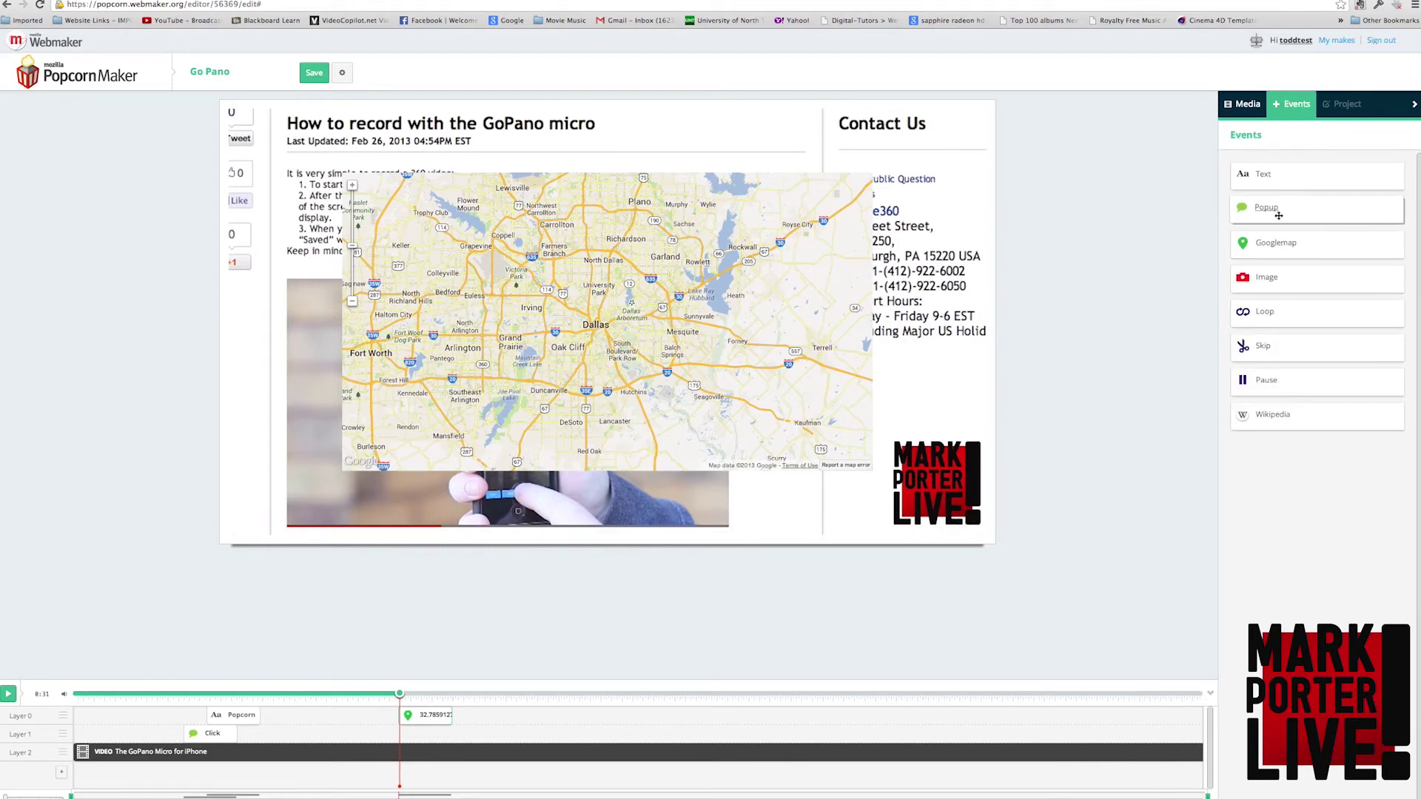